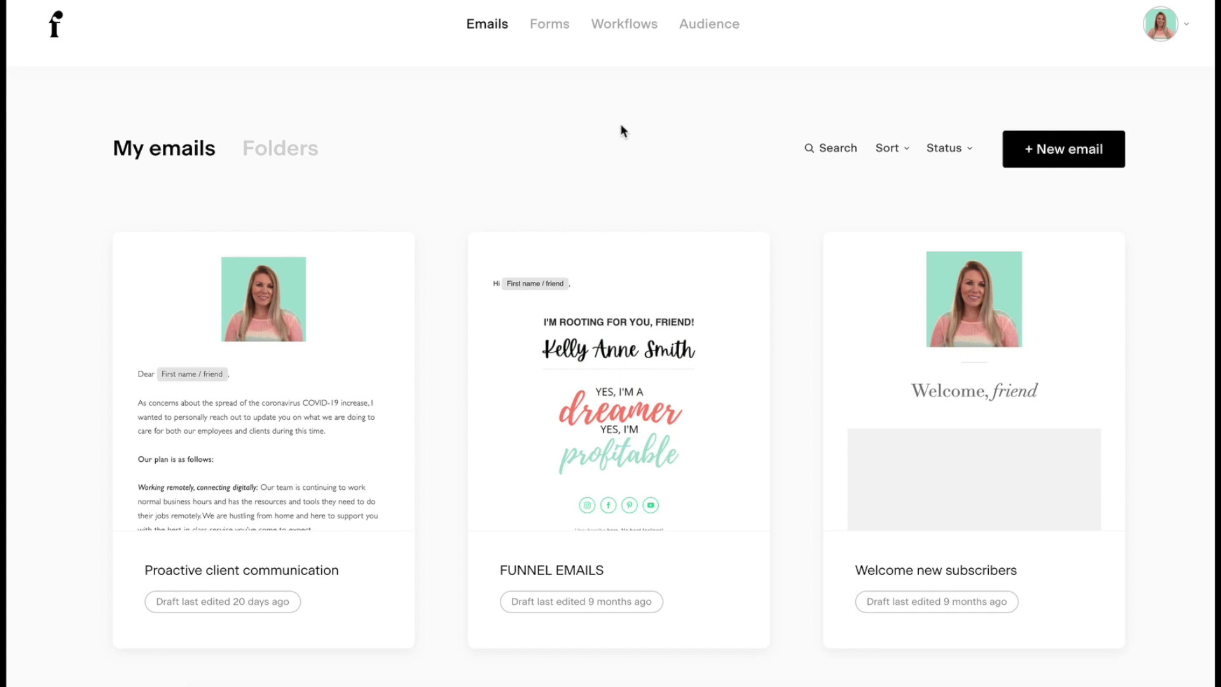
# - Switch from the emails list to the Workflows page
pyautogui.click(621, 33)
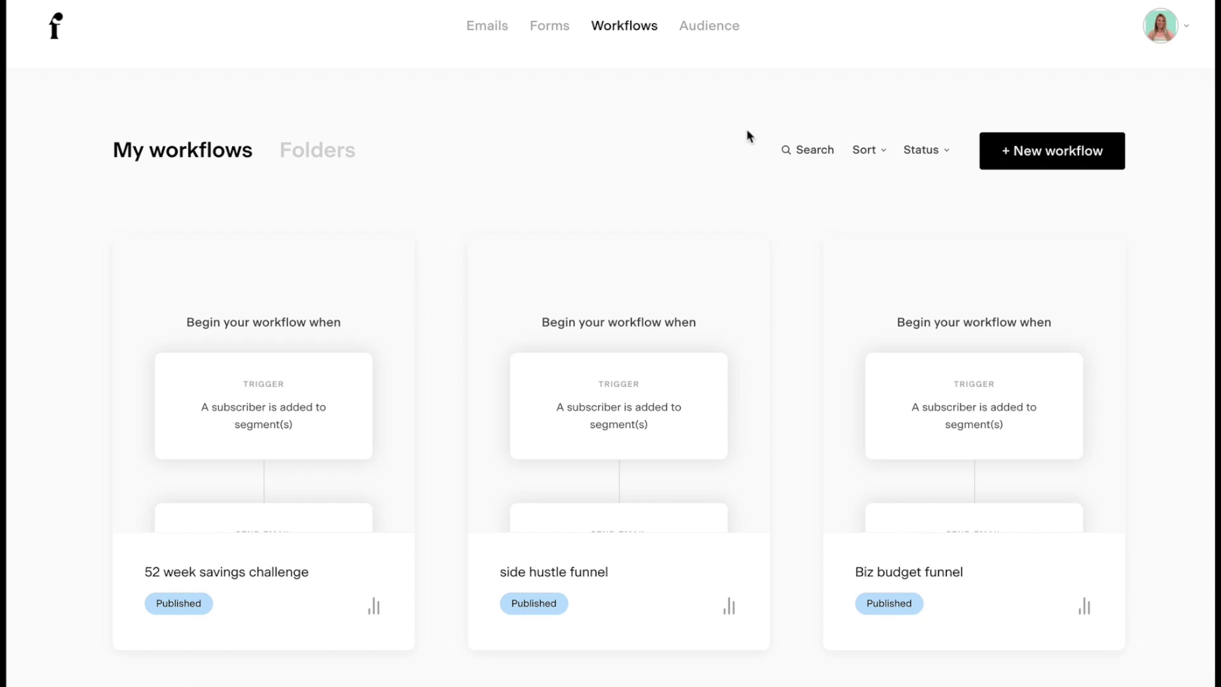
# - Show the side hustle funnel's stats: 1,125 total, 112 active, 1,013 completed
pyautogui.scroll(-2, 746, 128)
pyautogui.moveTo(533, 293)
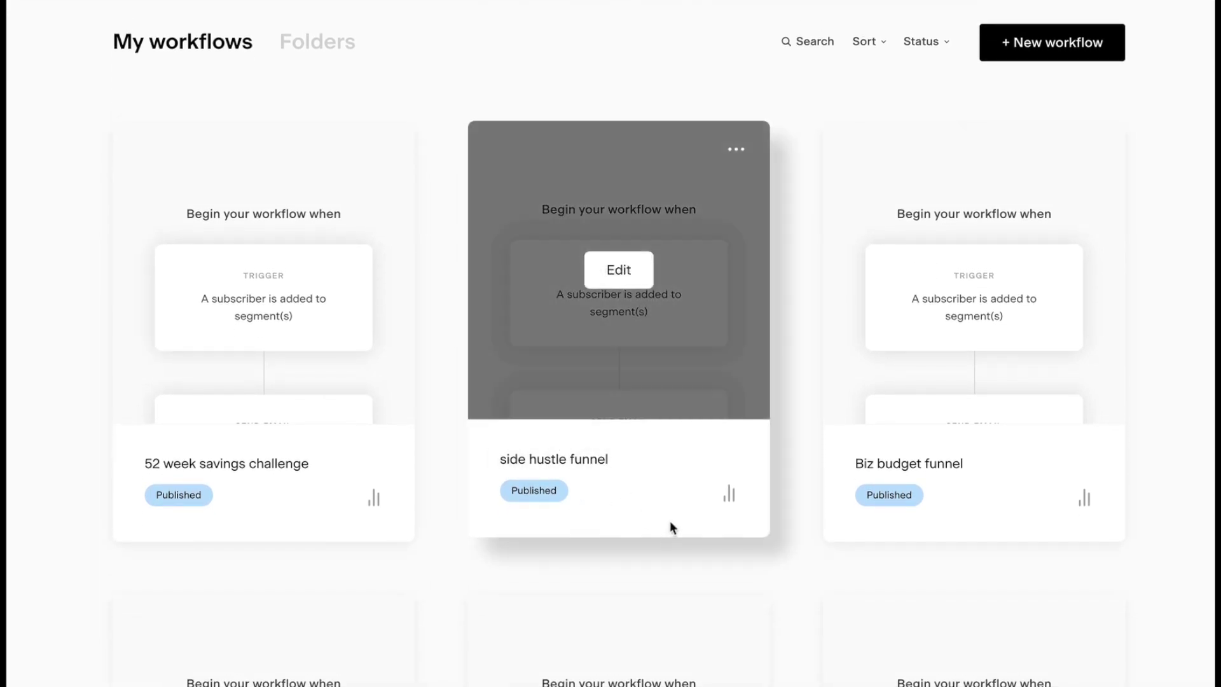
pyautogui.click(731, 501)
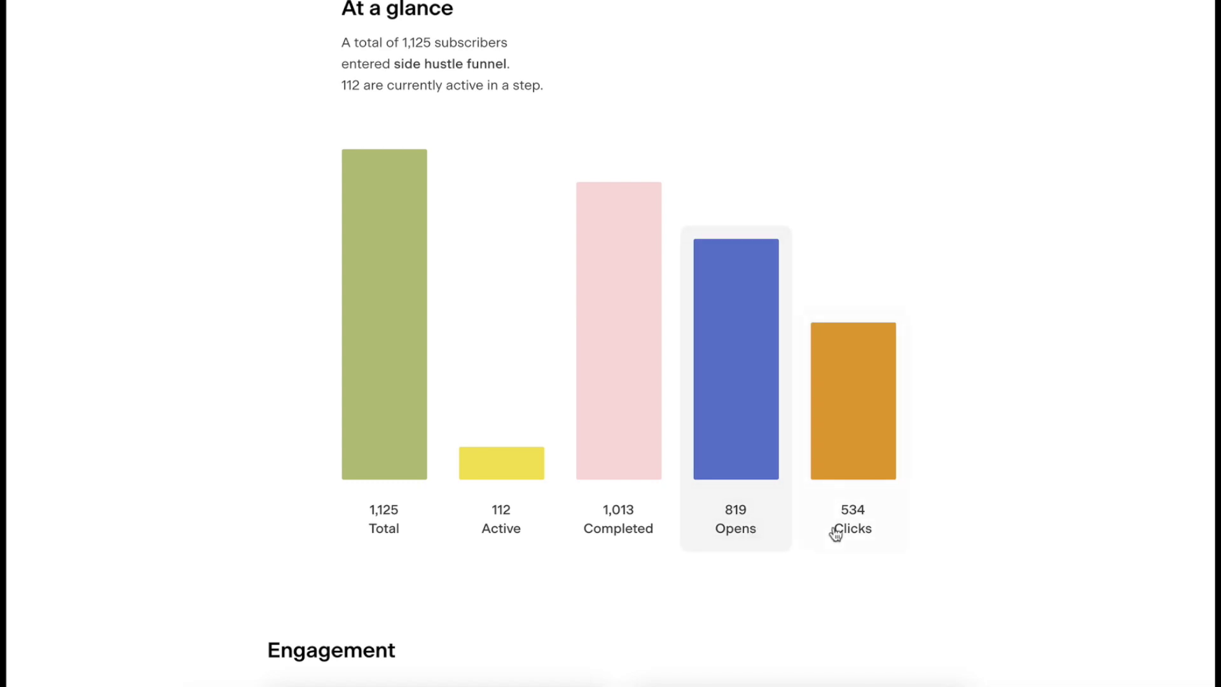
# - Scroll to the Engagement section showing 72.8% open rate and 47.5% click rate
pyautogui.scroll(-10, 1044, 402)
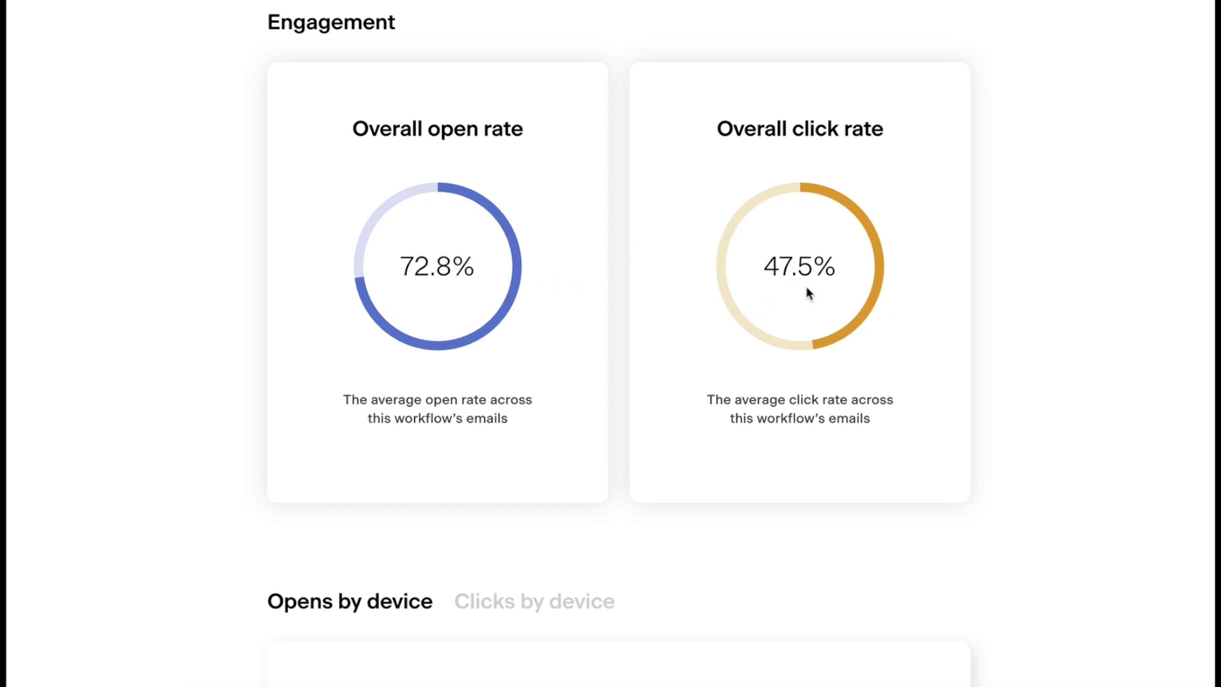
pyautogui.scroll(-6, 1006, 291)
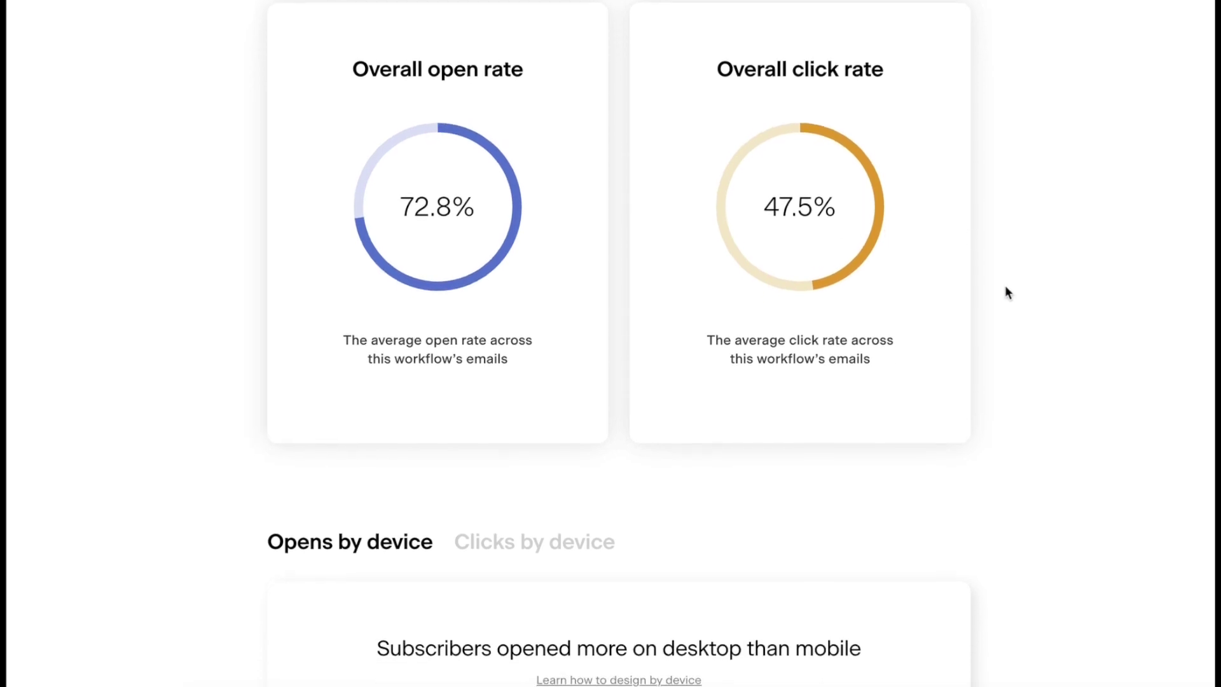
pyautogui.scroll(-4, 1005, 289)
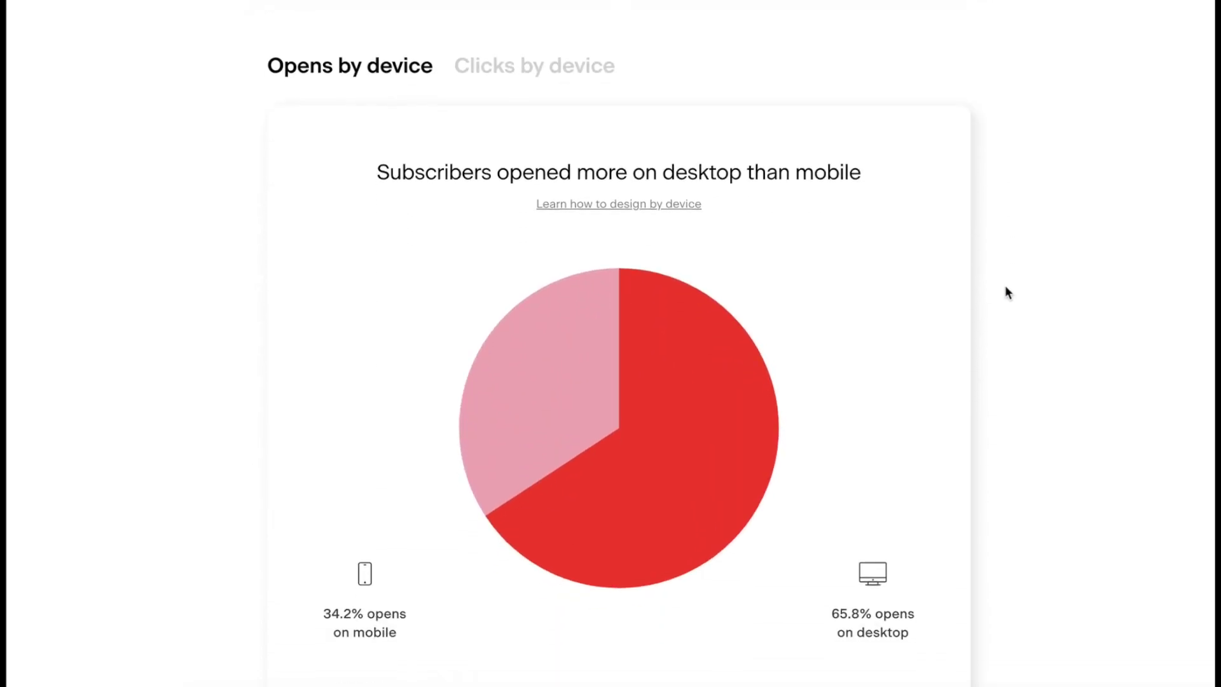
pyautogui.scroll(1, 1005, 291)
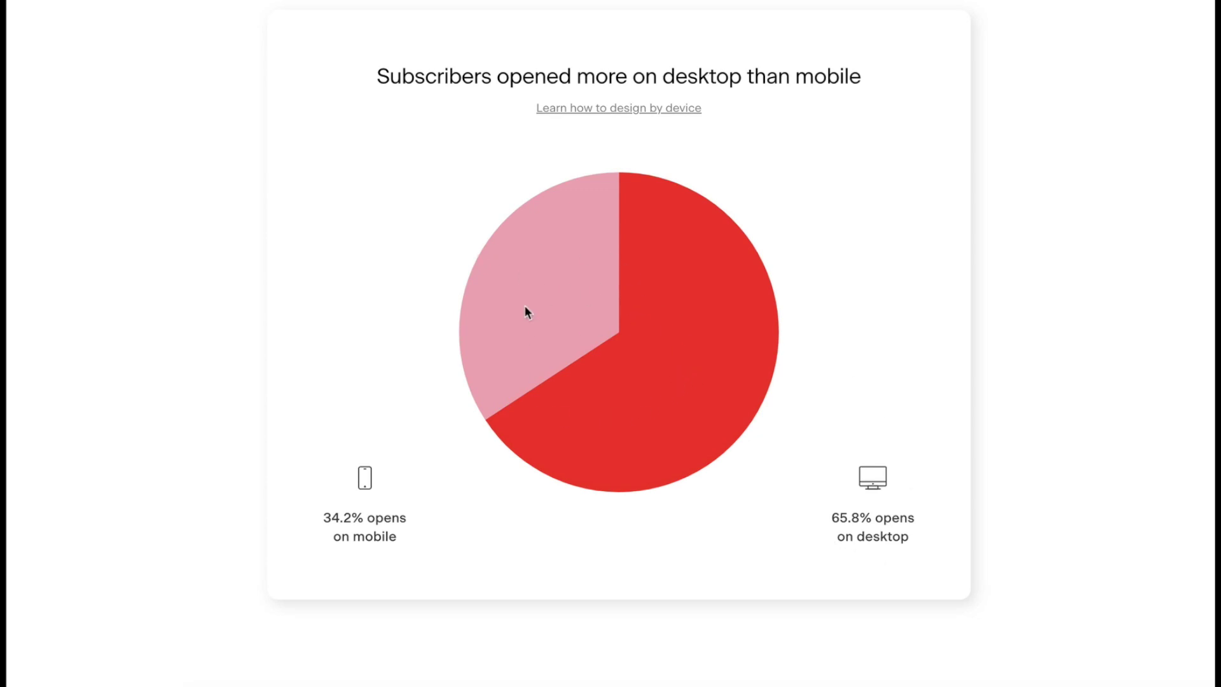
pyautogui.scroll(-2, 763, 235)
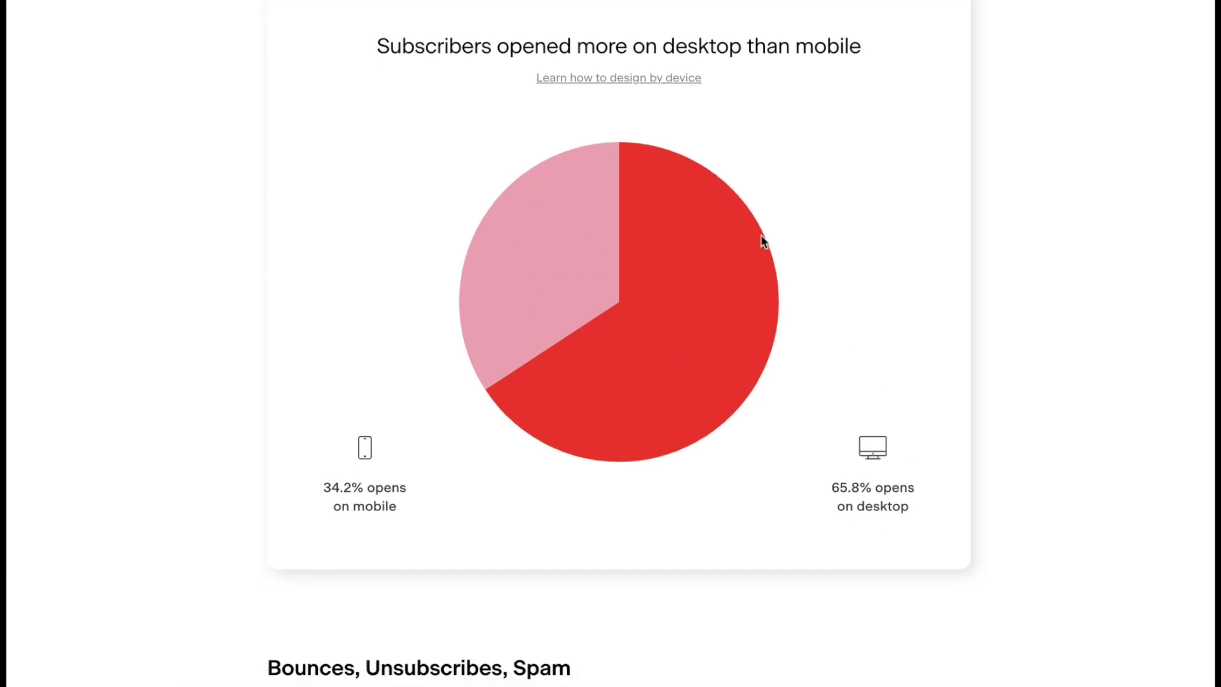
pyautogui.scroll(-3, 1027, 240)
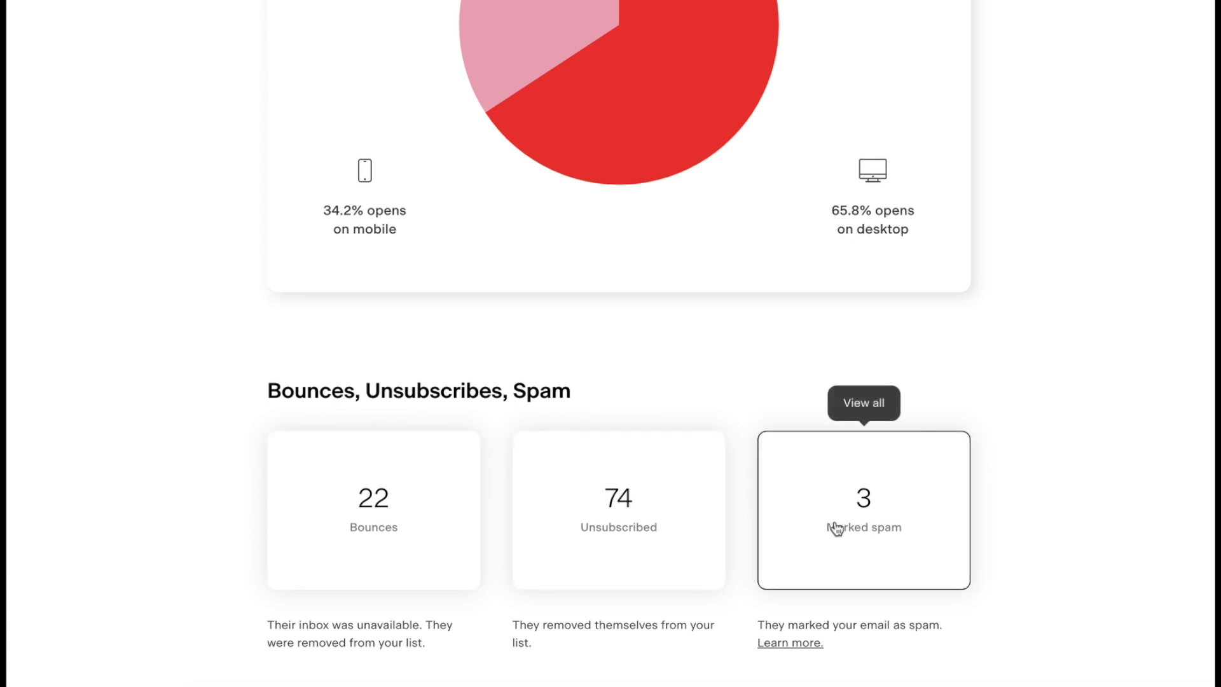
pyautogui.scroll(20, 987, 346)
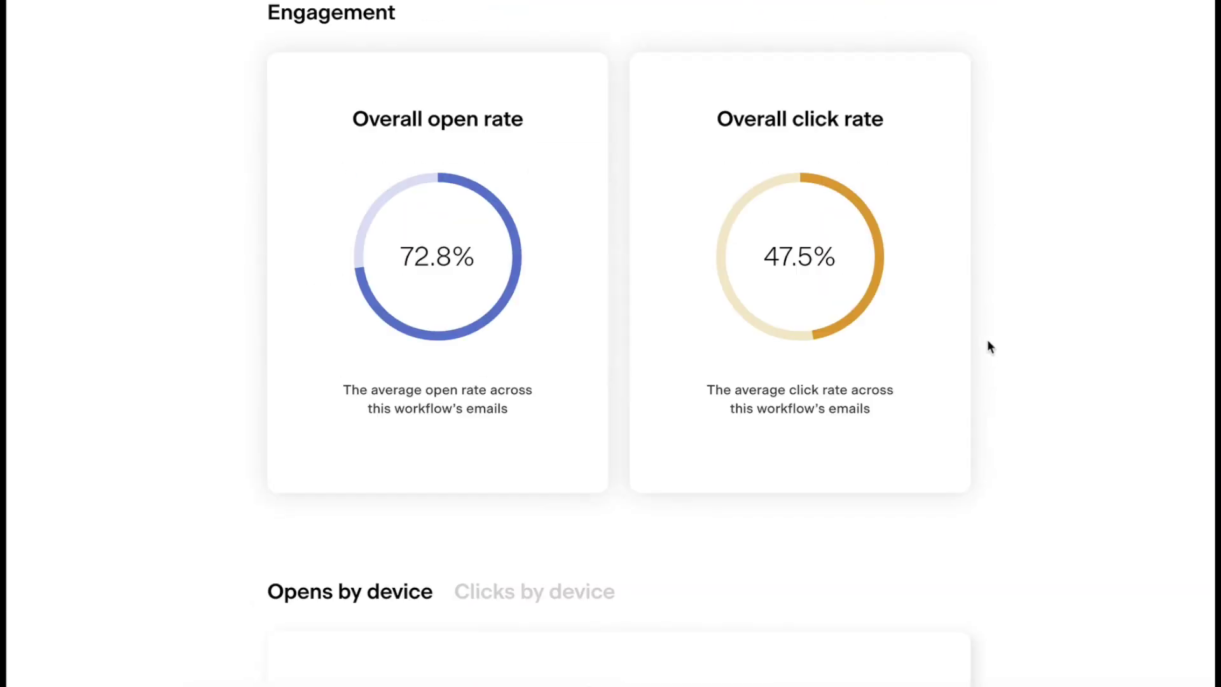
# - Switch the funnel analytics to the Details view and scroll through its emails and delays
pyautogui.click(669, 193)
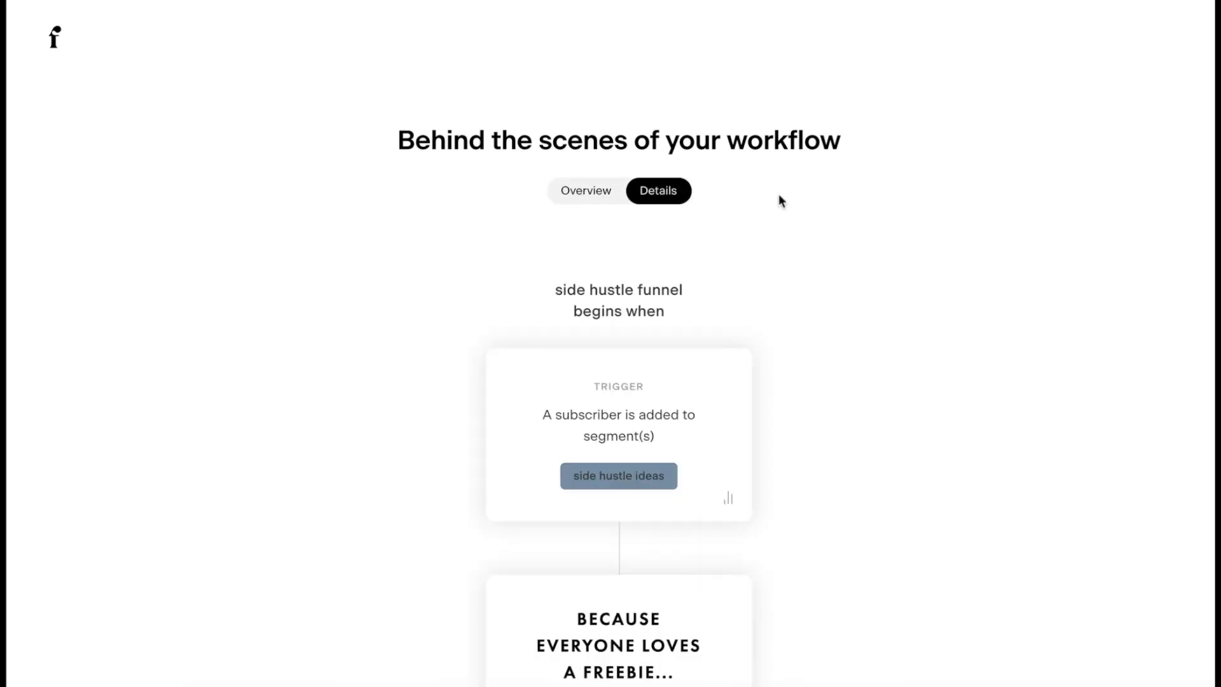
pyautogui.scroll(-3, 780, 197)
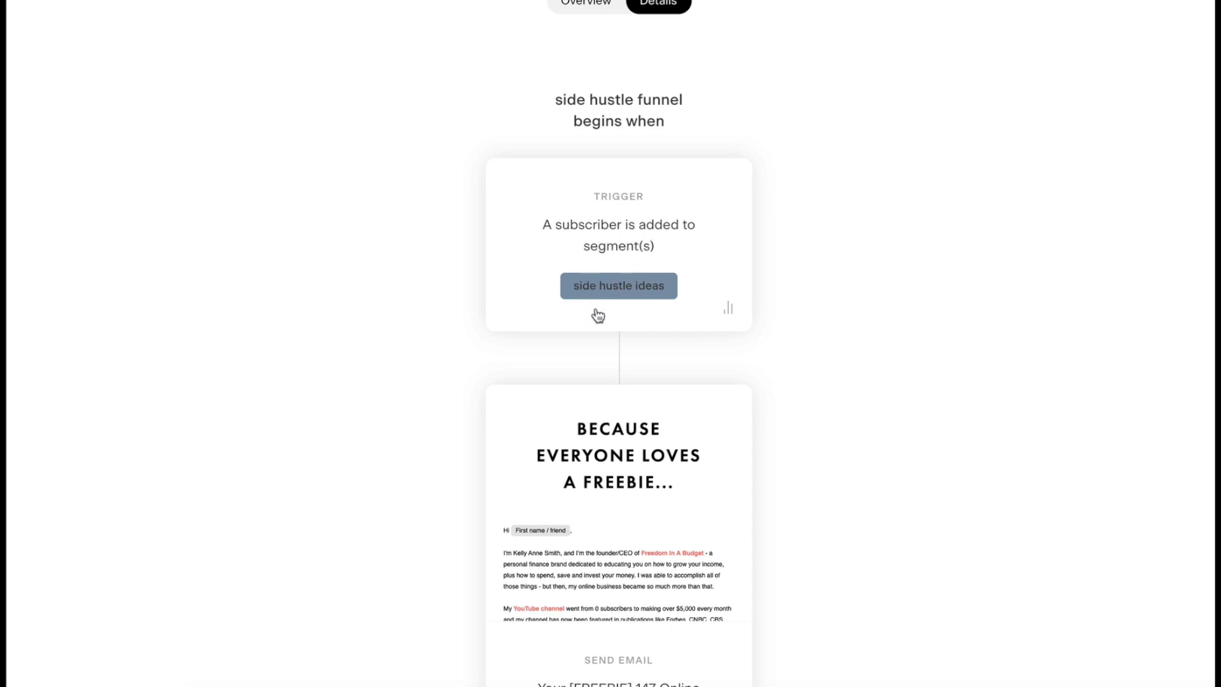
pyautogui.scroll(-5, 856, 325)
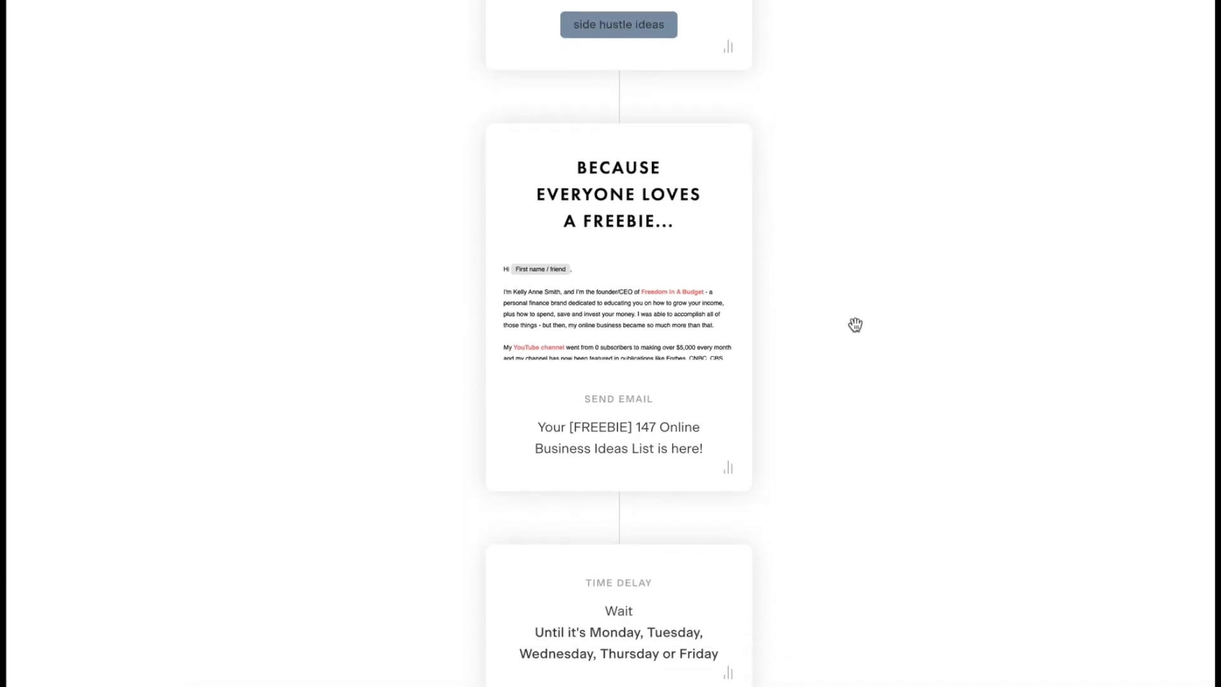
pyautogui.scroll(-5, 777, 287)
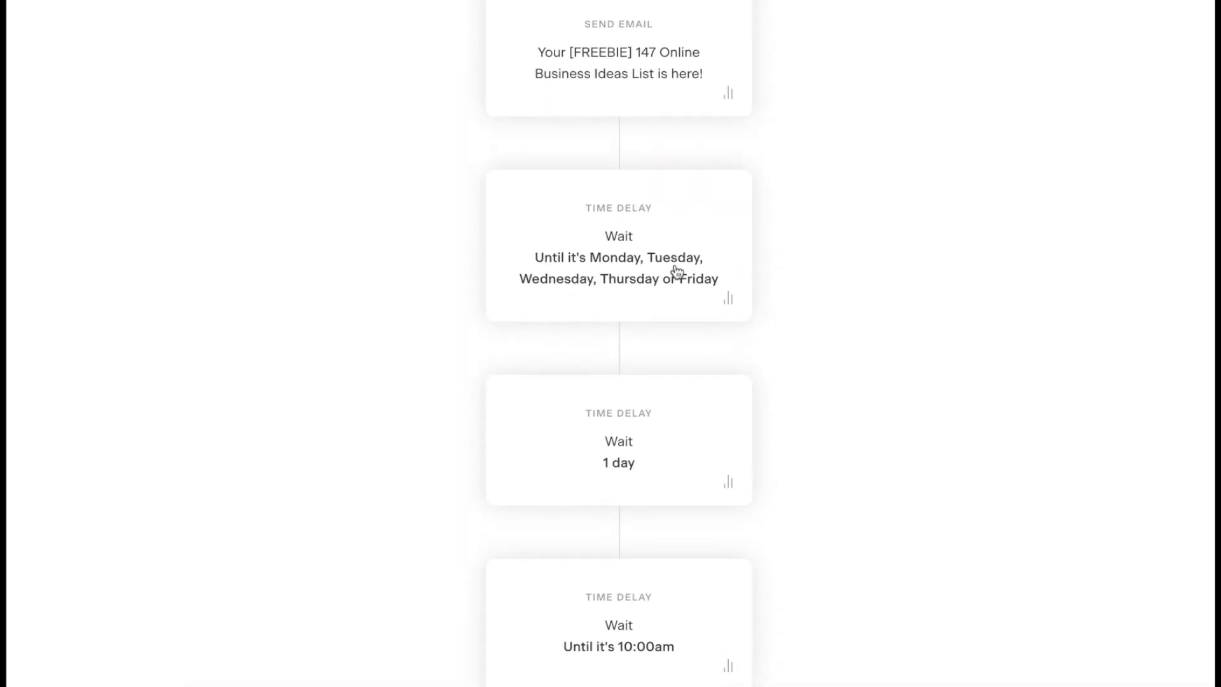
pyautogui.scroll(-3, 696, 306)
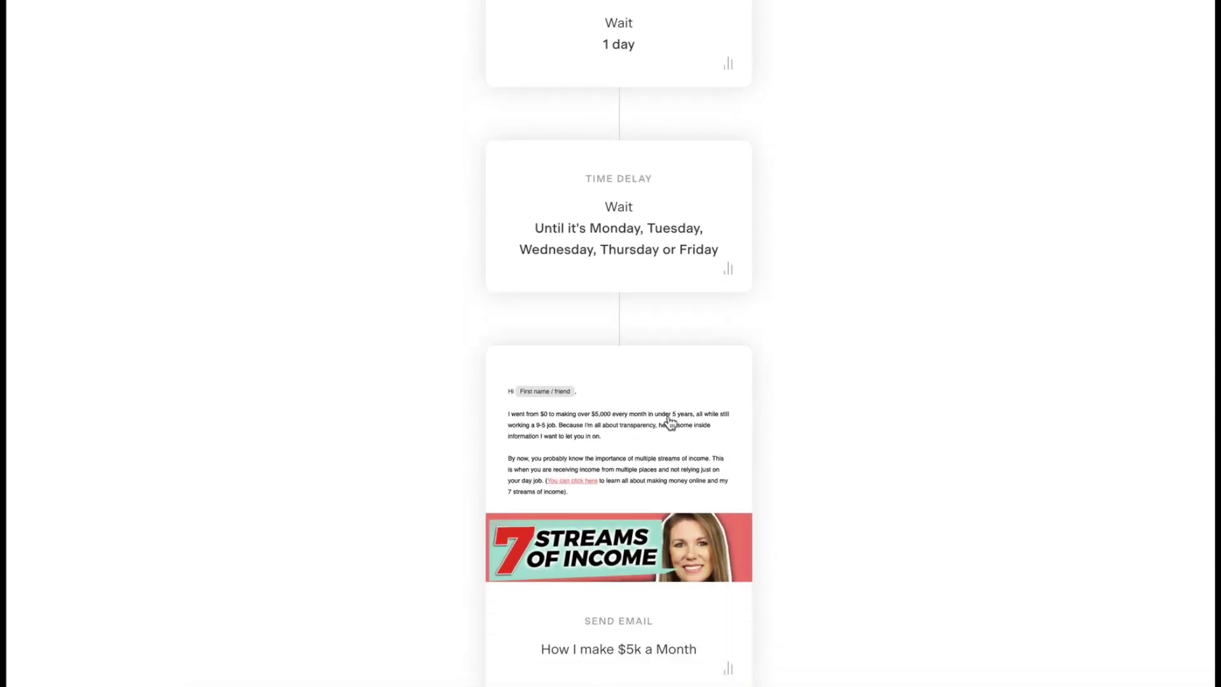
pyautogui.scroll(-7, 776, 413)
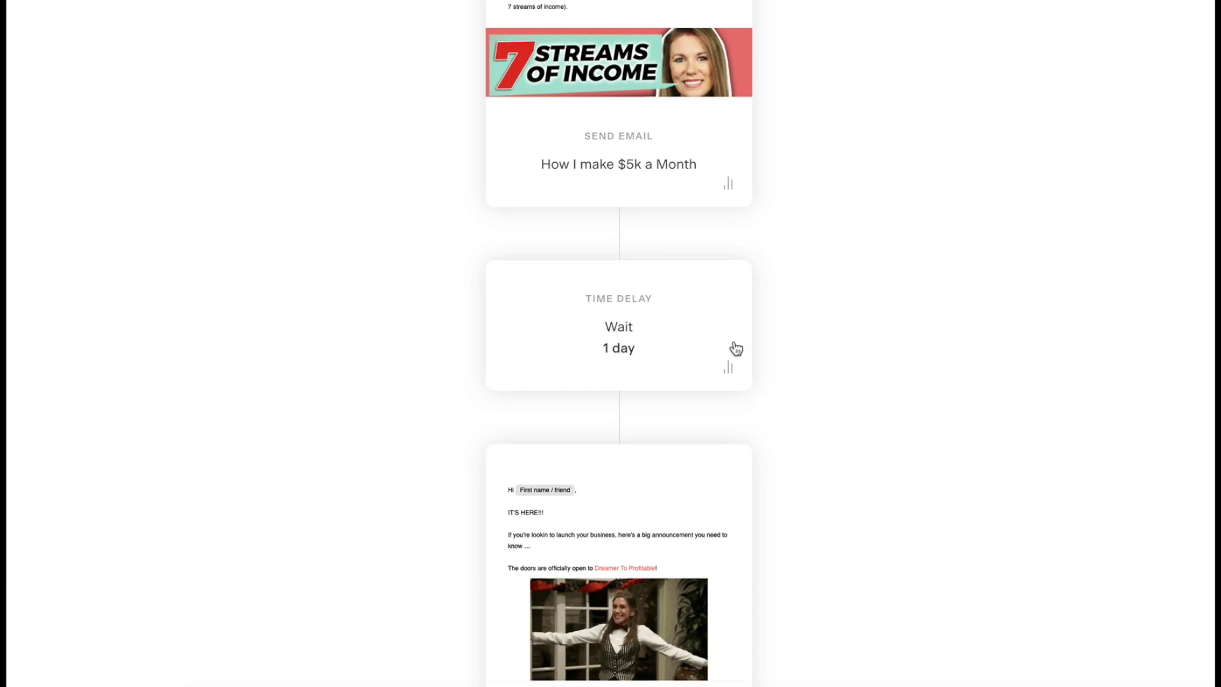
pyautogui.scroll(-5, 801, 379)
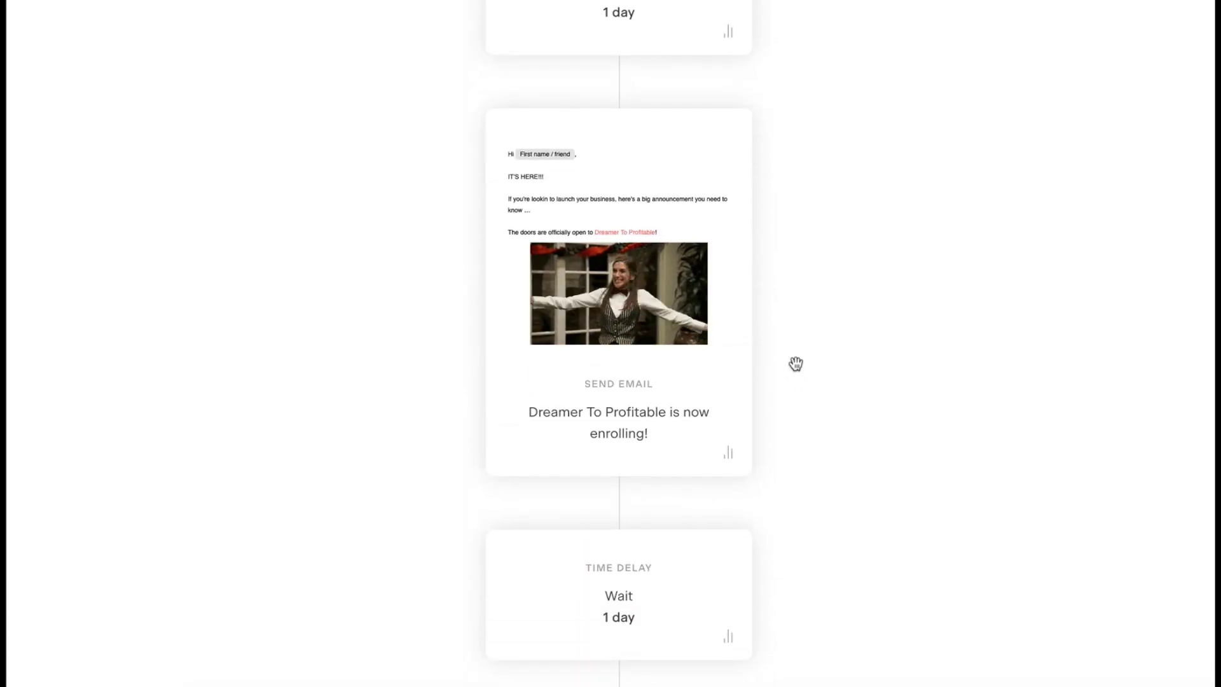
pyautogui.scroll(-5, 795, 363)
pyautogui.scroll(-3, 791, 299)
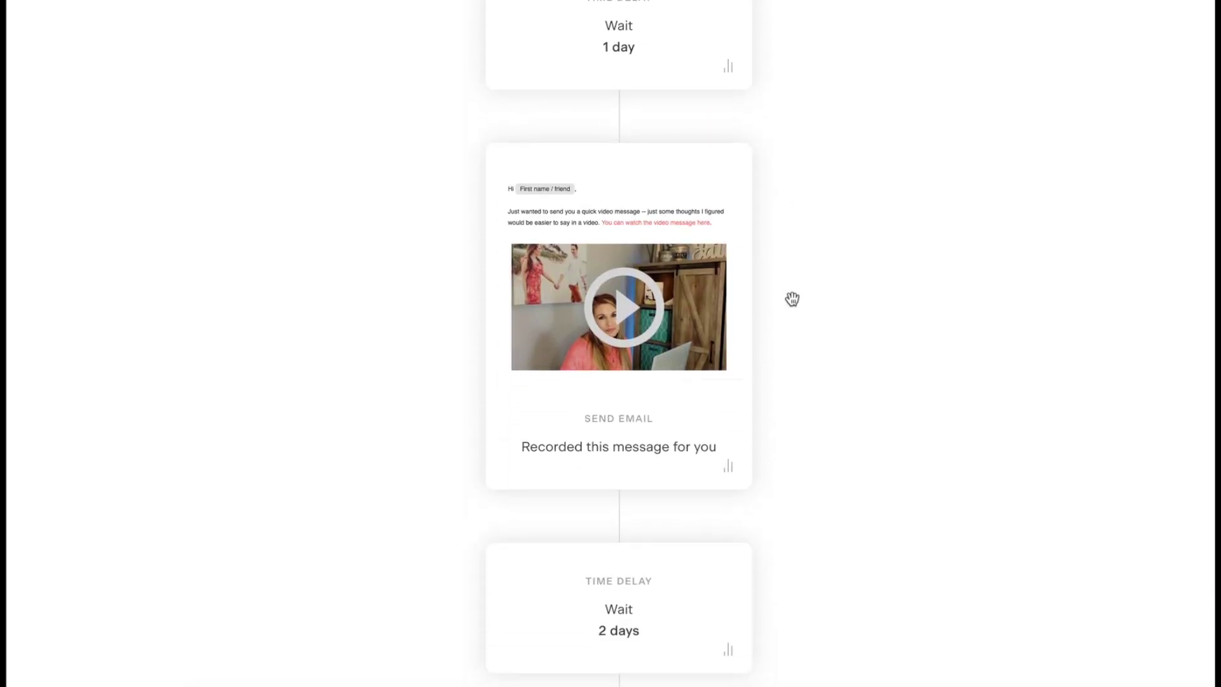
pyautogui.scroll(-5, 791, 299)
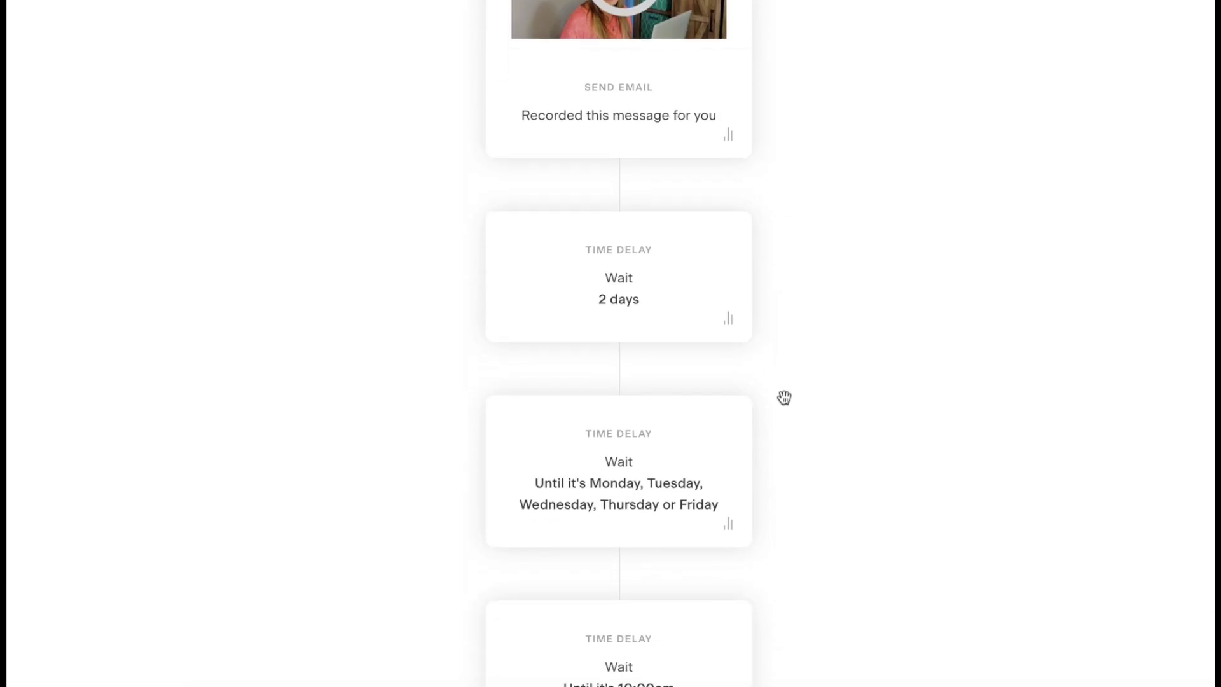
pyautogui.scroll(-9, 784, 397)
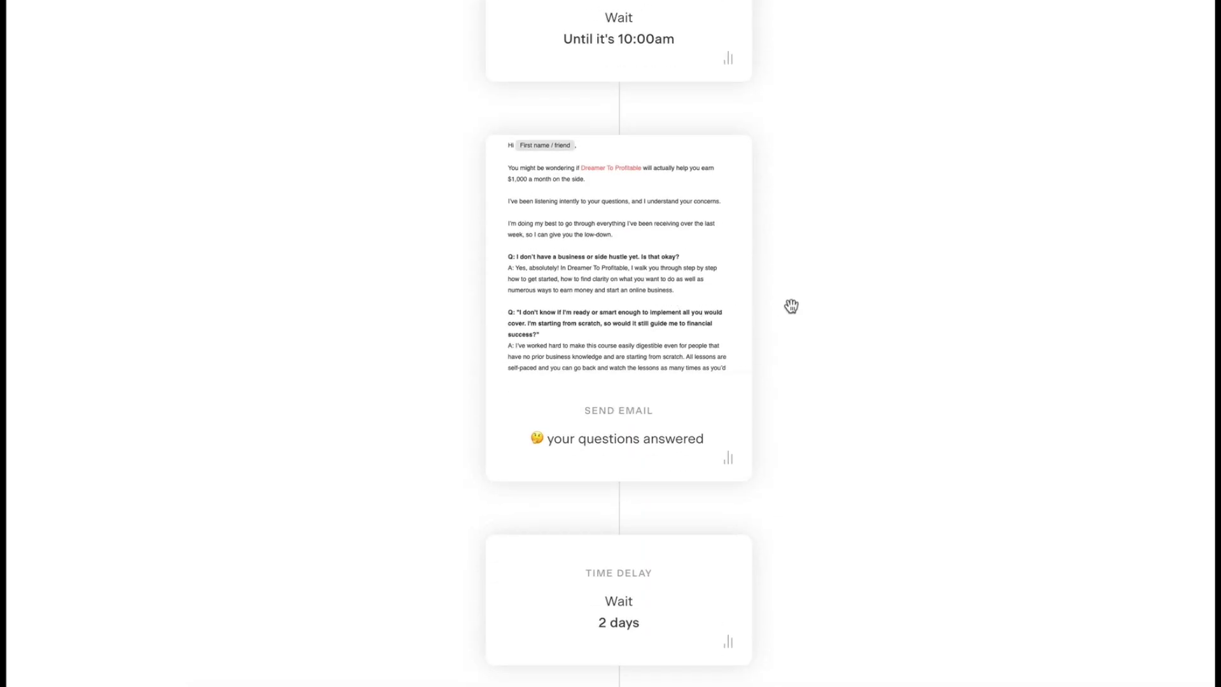
pyautogui.scroll(-10, 791, 305)
pyautogui.scroll(-5, 790, 305)
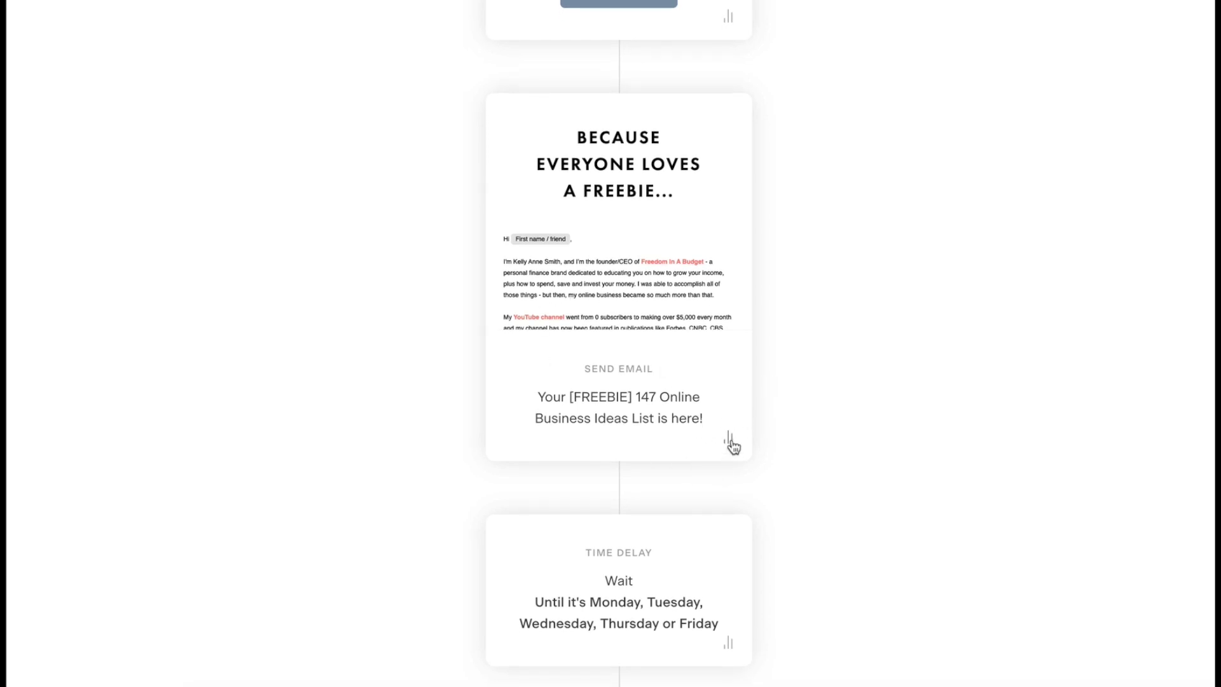
# - Show the freebie email's stats: 1,125 sent, 56.4% open rate, 43.6% click rate
pyautogui.click(728, 437)
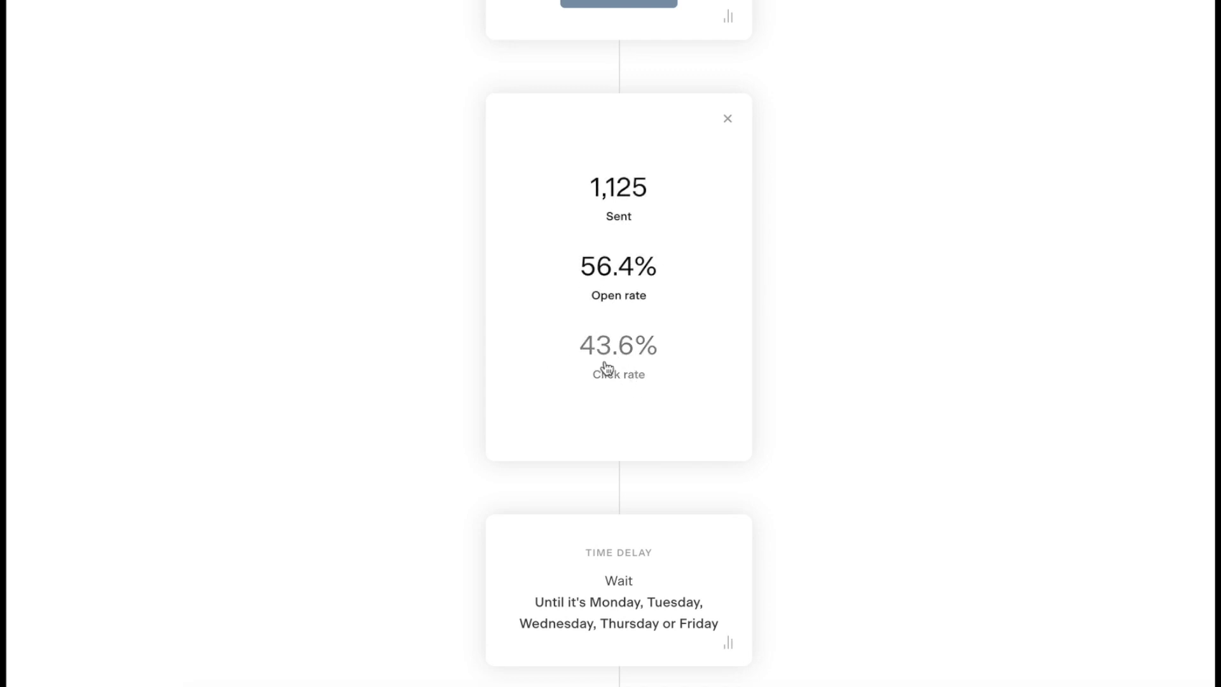
pyautogui.click(728, 120)
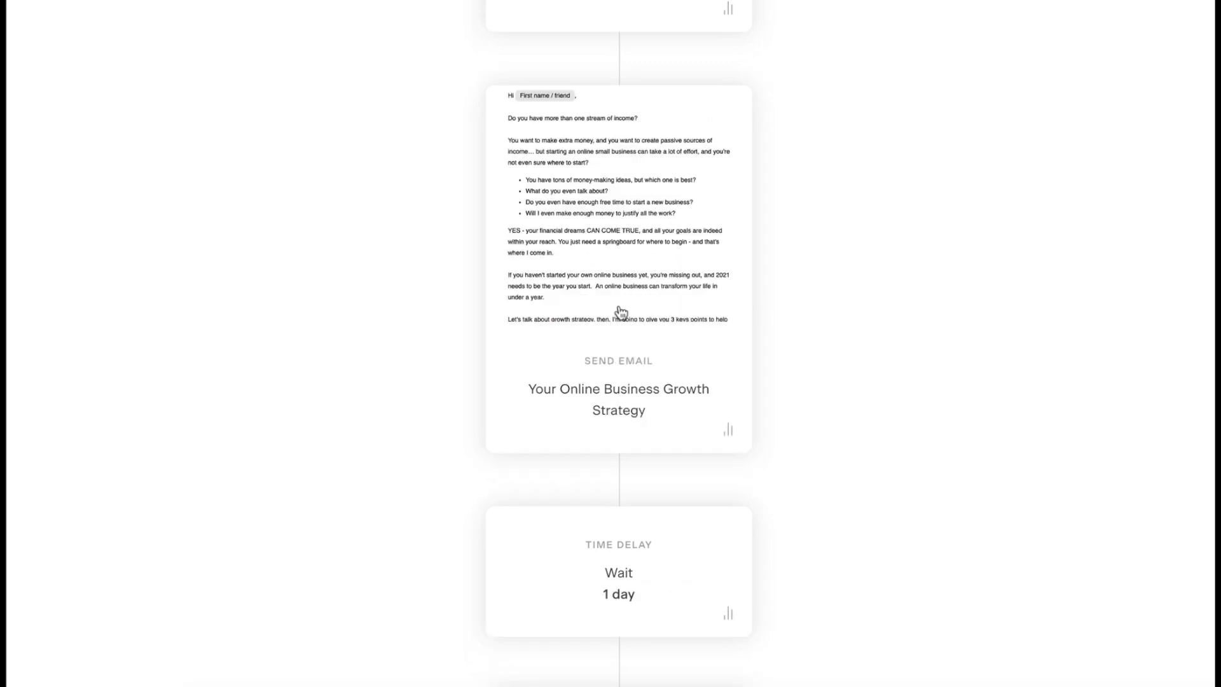
pyautogui.click(728, 430)
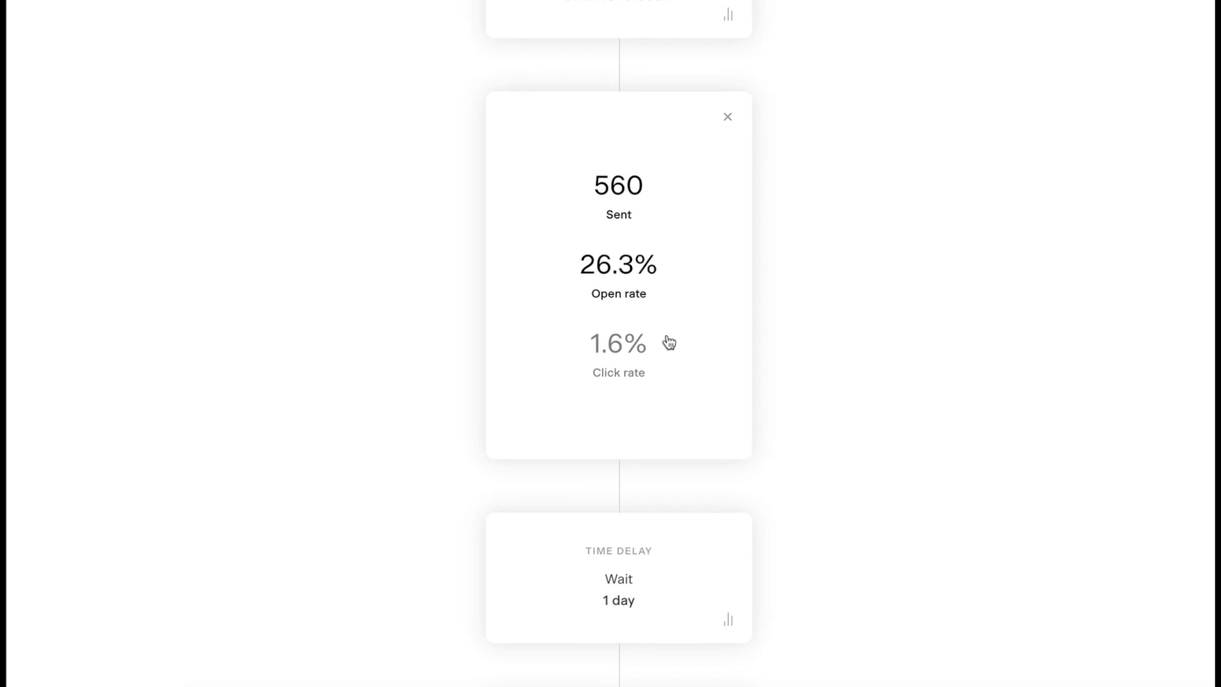
pyautogui.scroll(12, 668, 343)
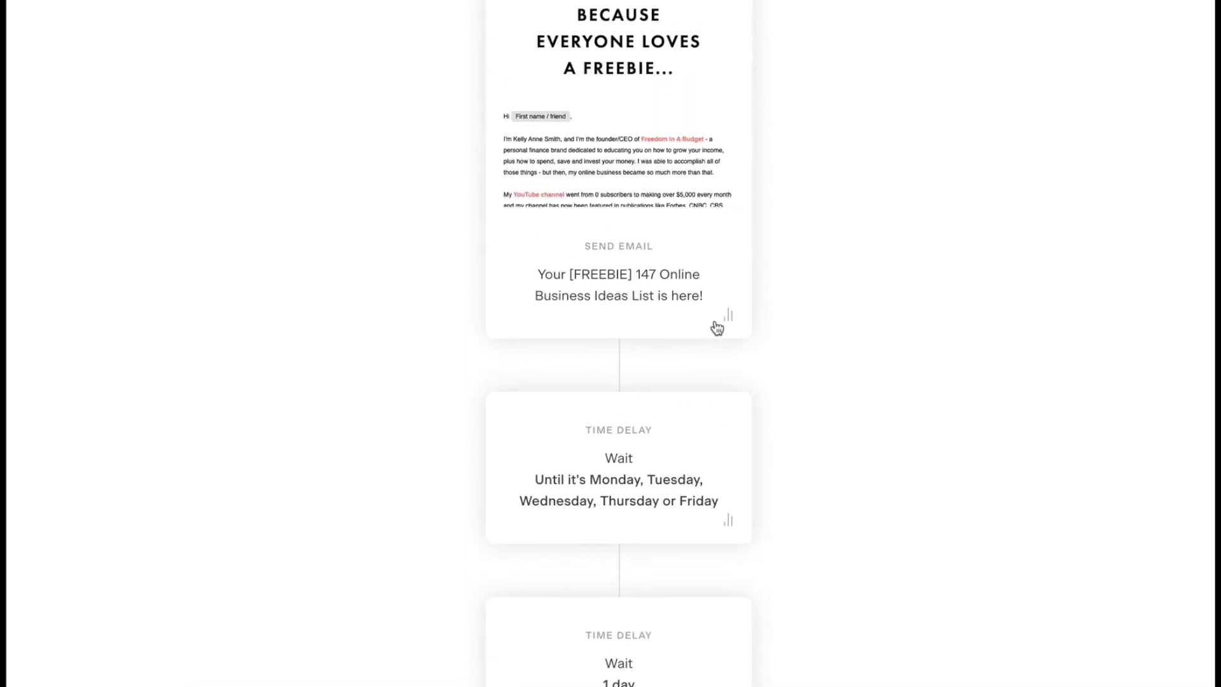
pyautogui.click(728, 314)
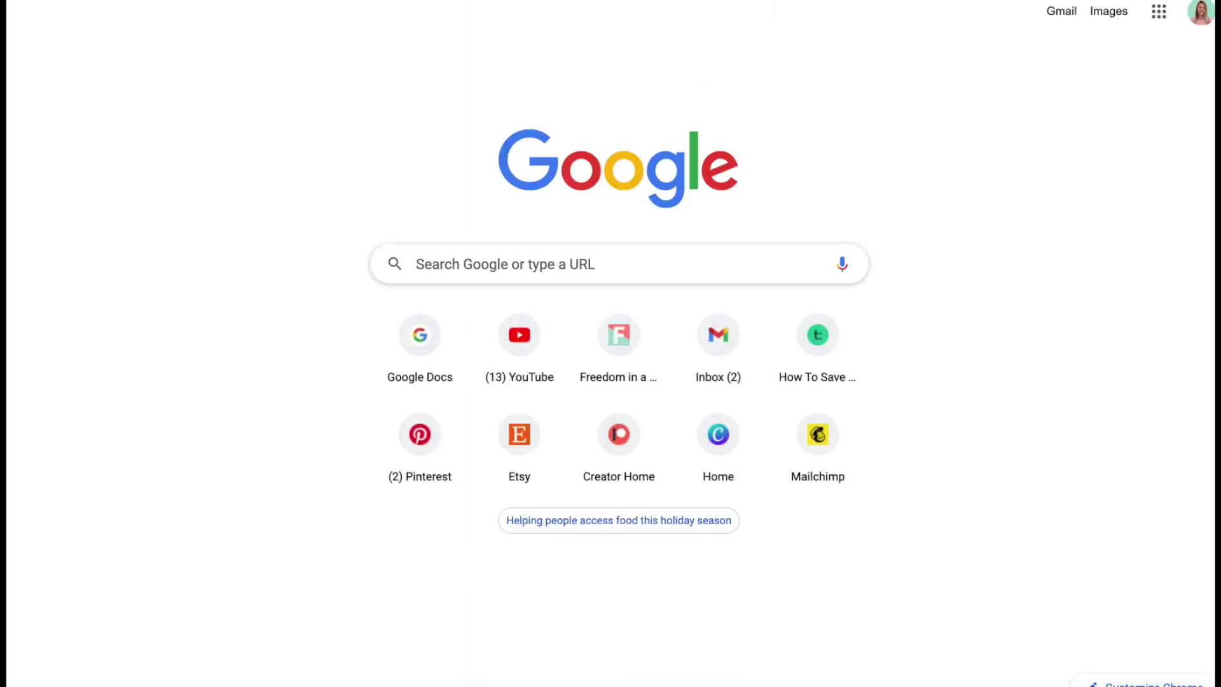
# - Open freedominabudget.com/sidehustleideas and scroll to the free 147 Online Business Ideas signup form
pyautogui.write('free')
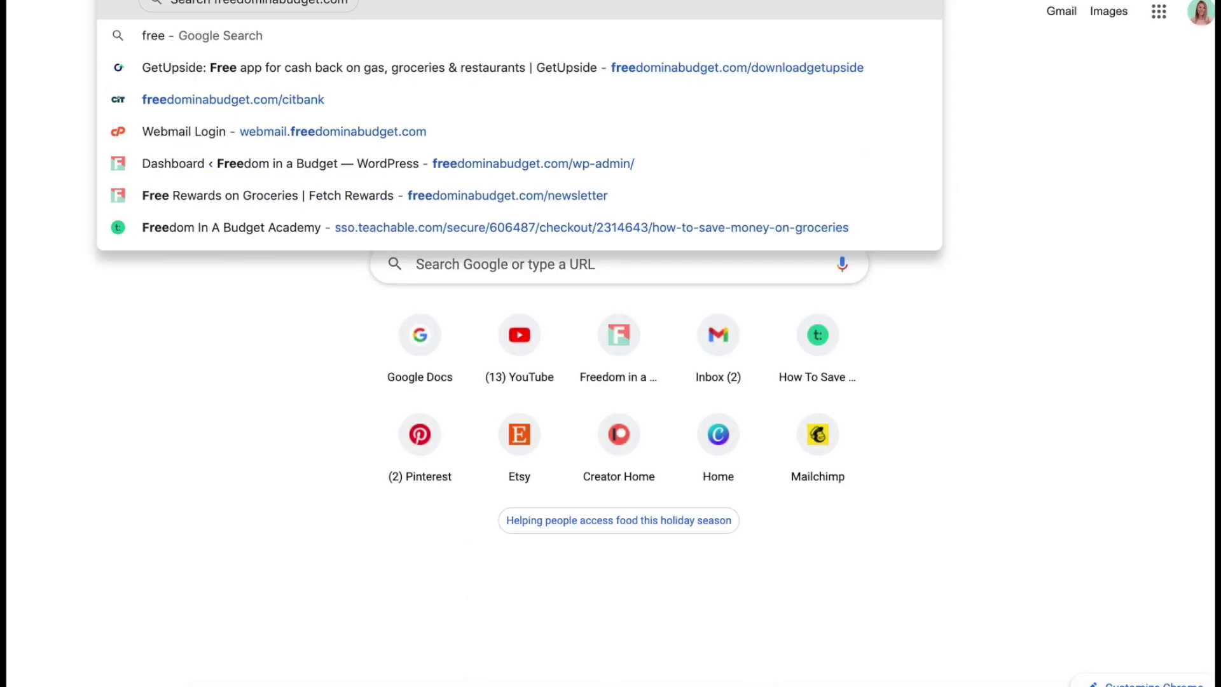
pyautogui.press('Right')
pyautogui.write('/si')
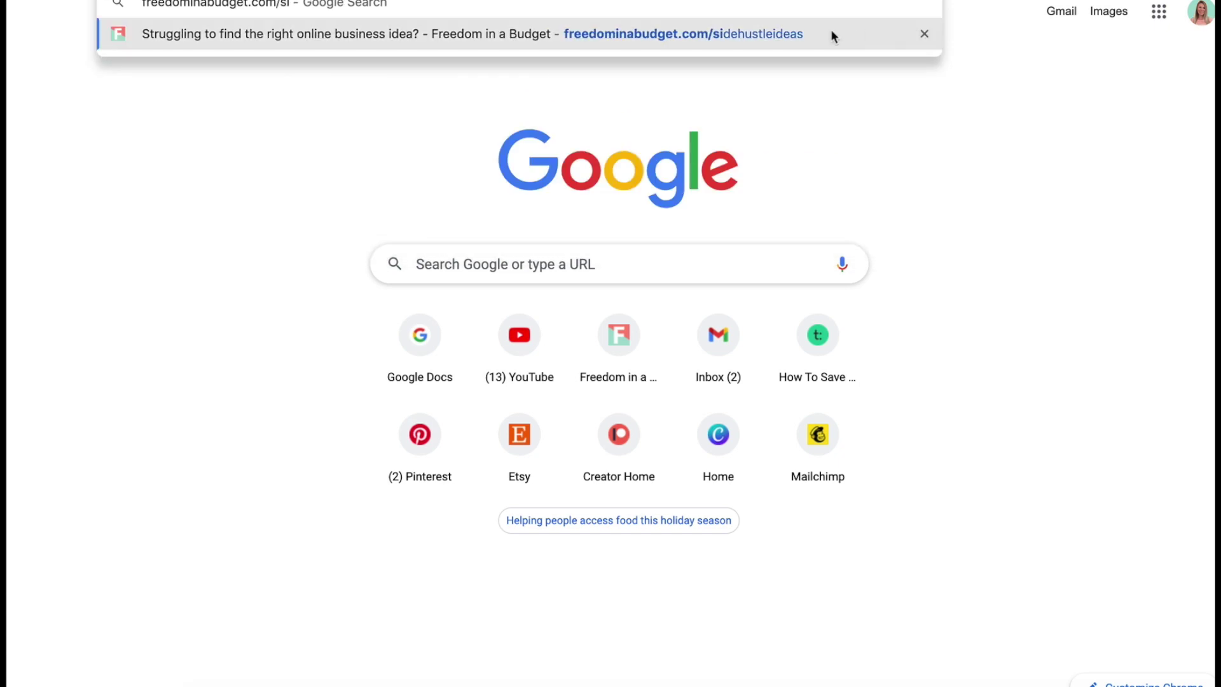
pyautogui.click(832, 35)
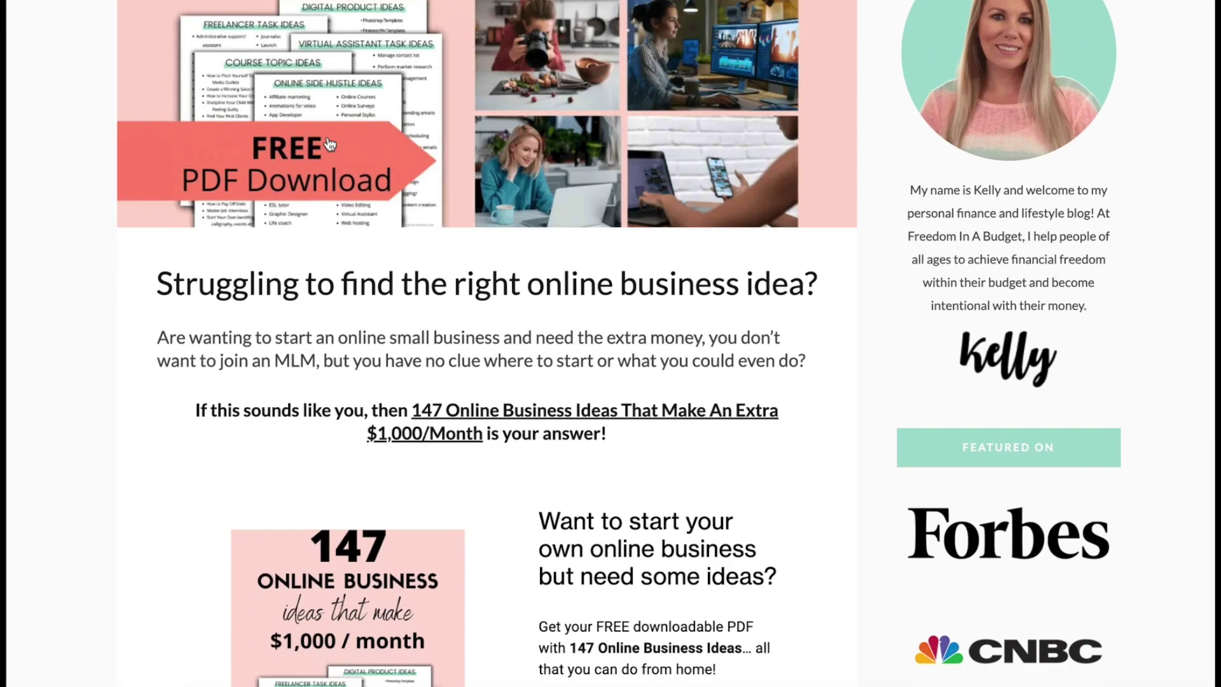
pyautogui.scroll(-7, 327, 142)
pyautogui.scroll(-1, 427, 293)
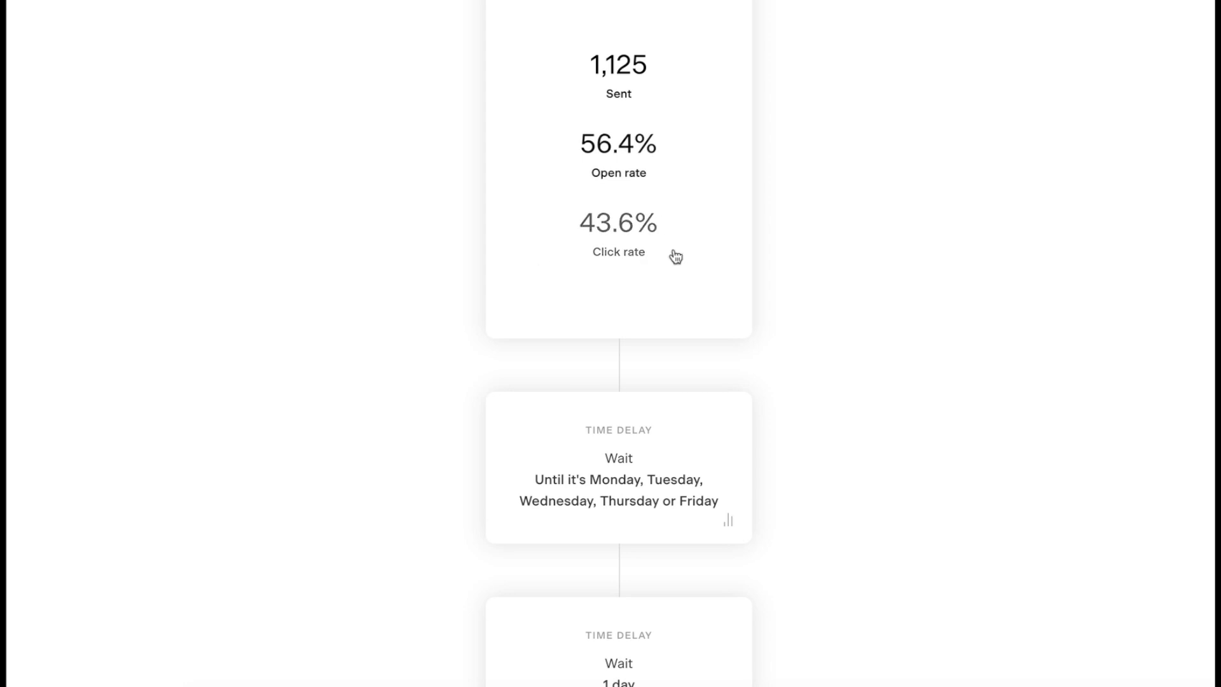
# - Show the How I make $5k a Month email's stats: 551 sent, 25.0% open, 4.2% click
pyautogui.scroll(-10, 702, 196)
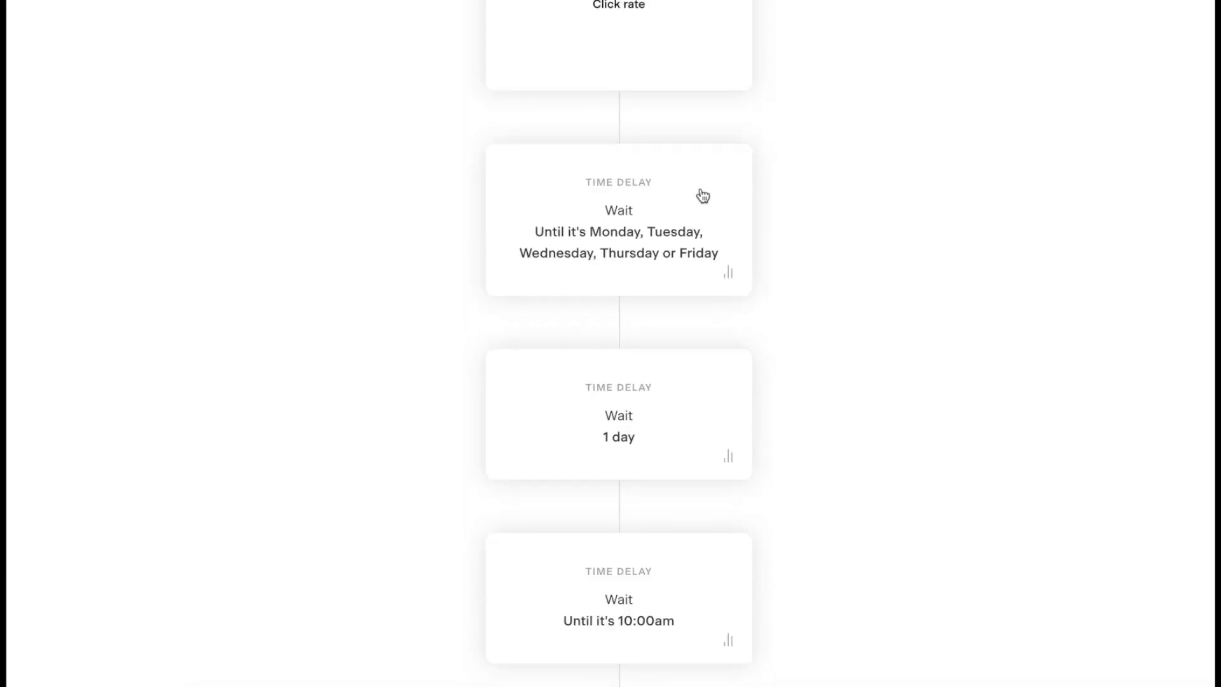
pyautogui.scroll(-5, 702, 196)
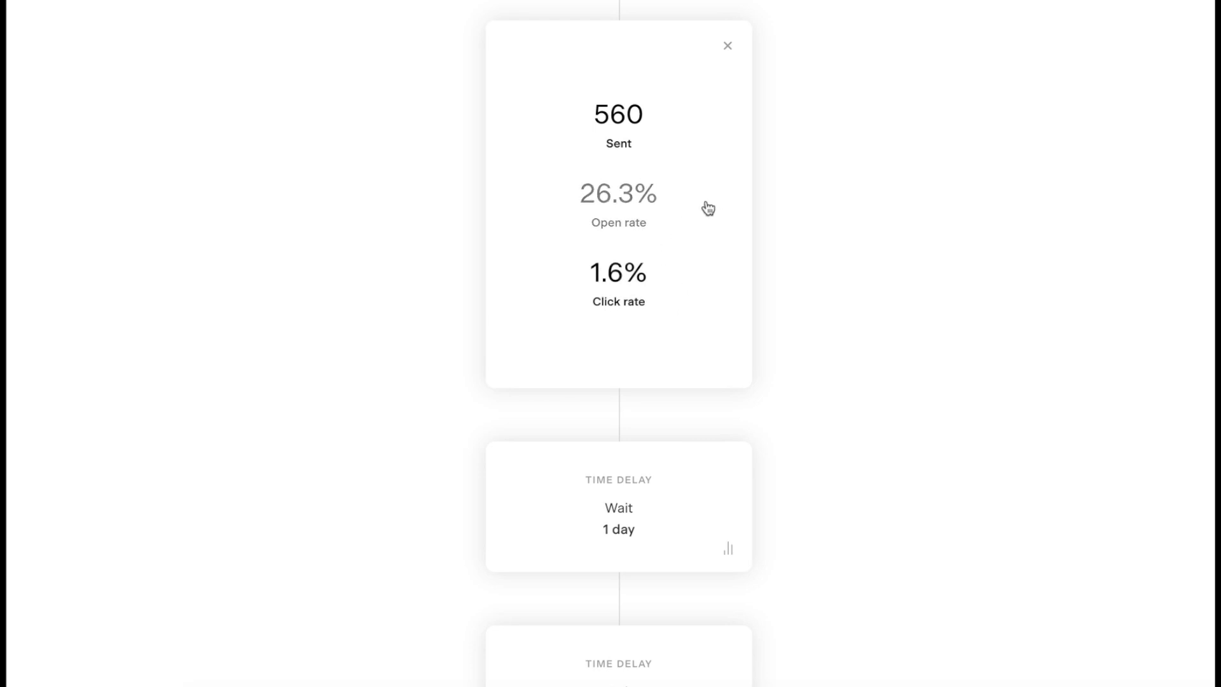
pyautogui.scroll(-14, 708, 208)
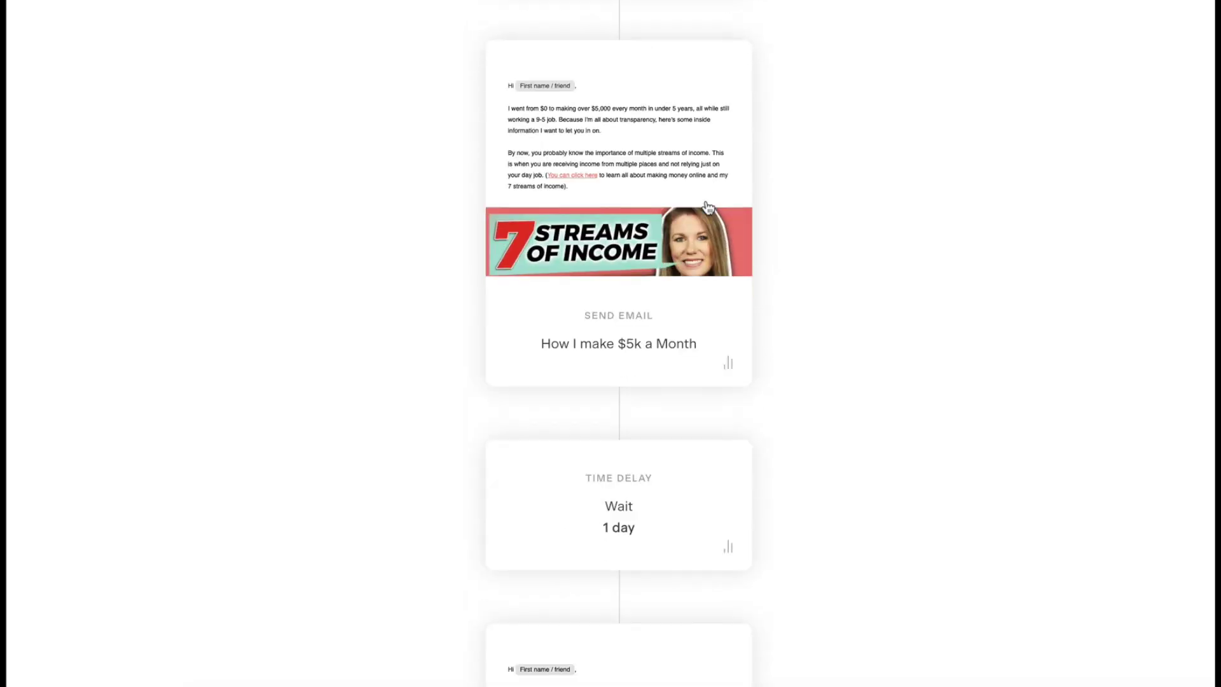
pyautogui.click(728, 349)
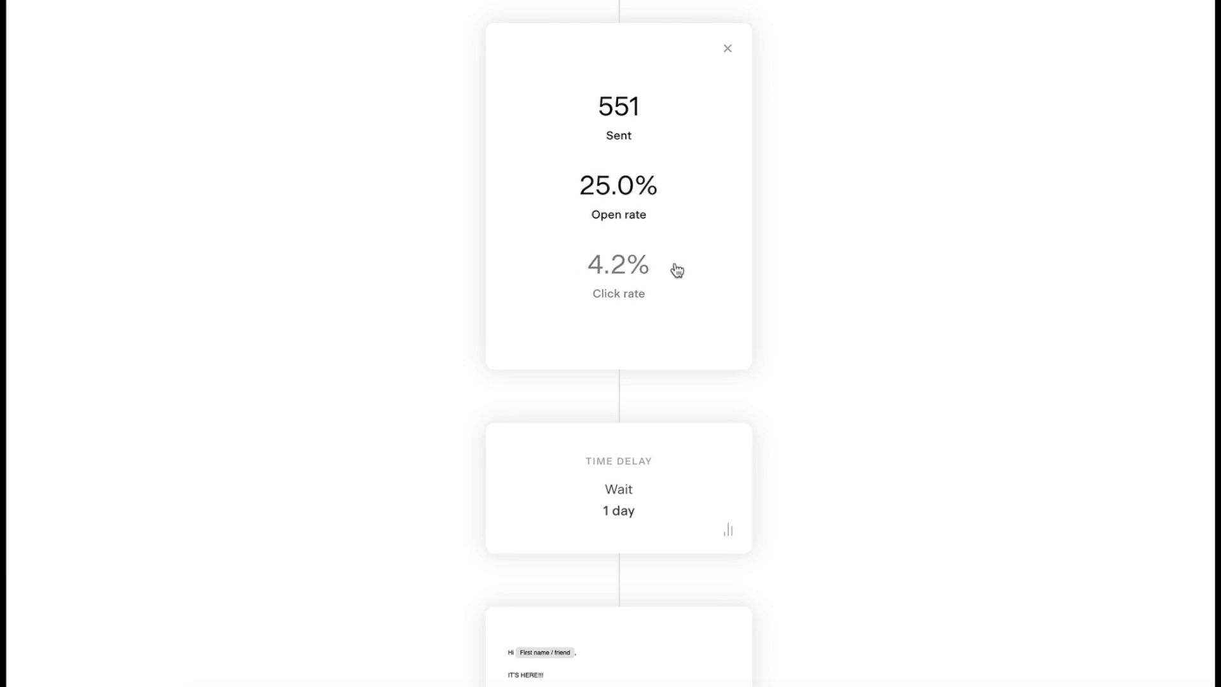
pyautogui.scroll(-9, 676, 271)
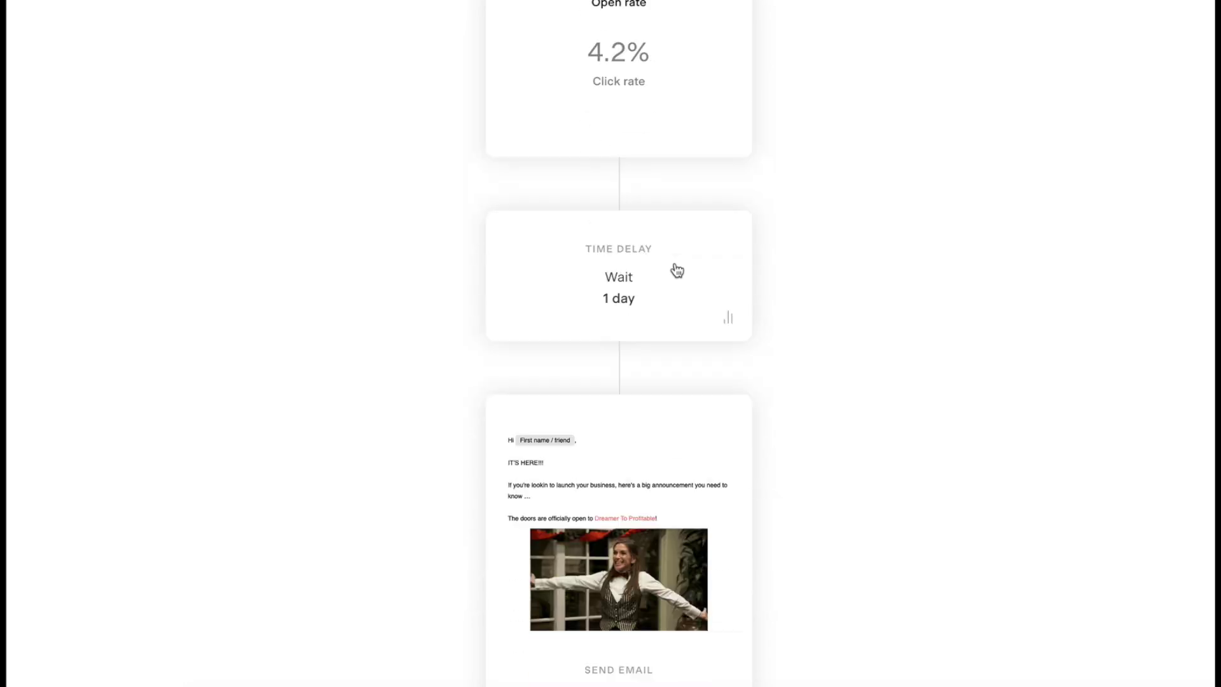
# - Show the Dreamer To Profitable email's stats: 1,030 sent, 26.3% open, 2.2% click
pyautogui.click(728, 383)
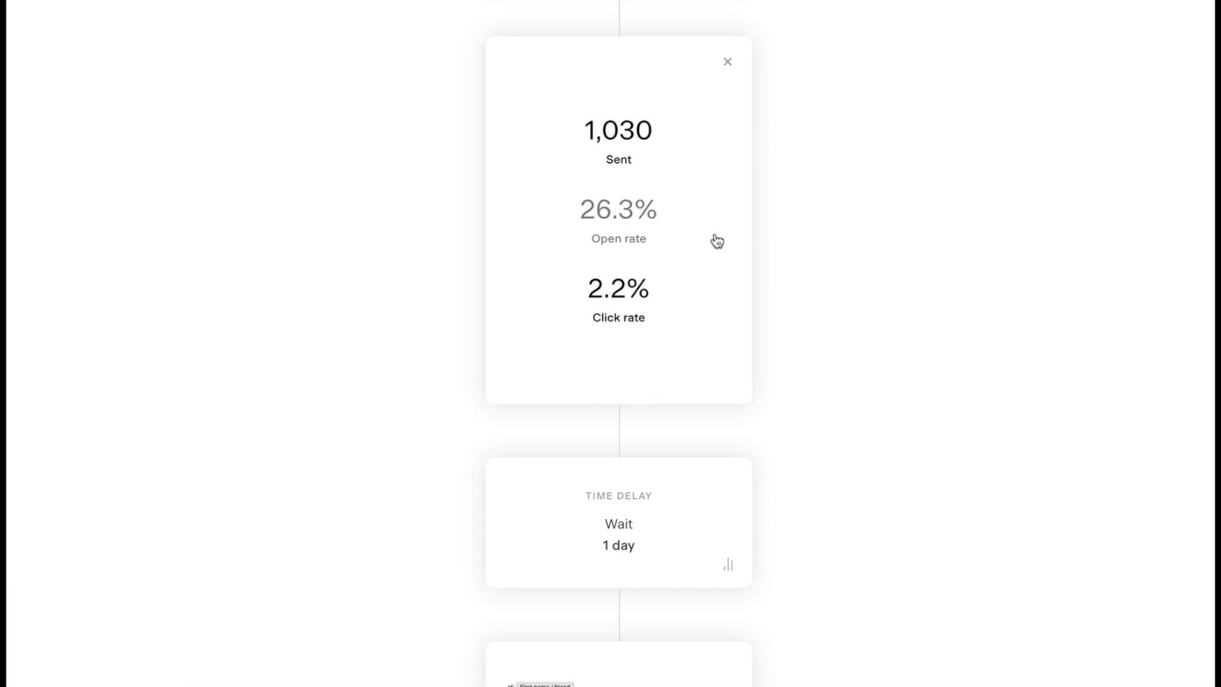
pyautogui.scroll(-15, 716, 238)
# - Show stats for the 'Recorded this message for you' and 'your questions answered' emails
pyautogui.scroll(5, 714, 232)
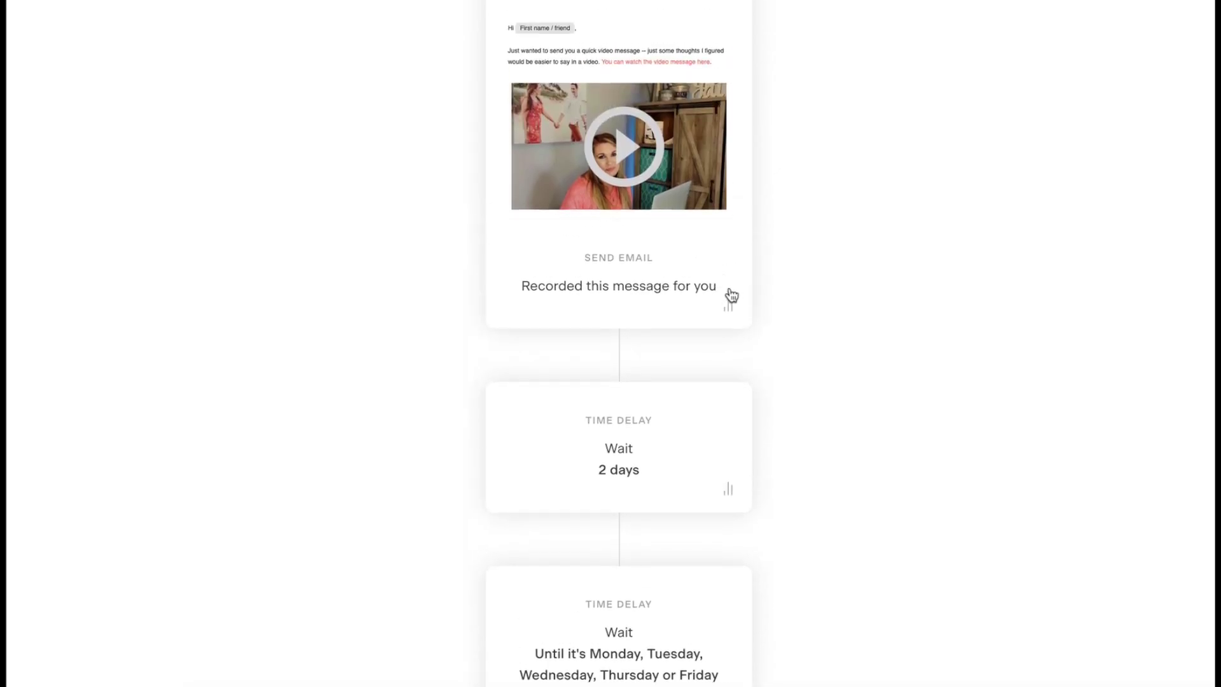
pyautogui.click(728, 308)
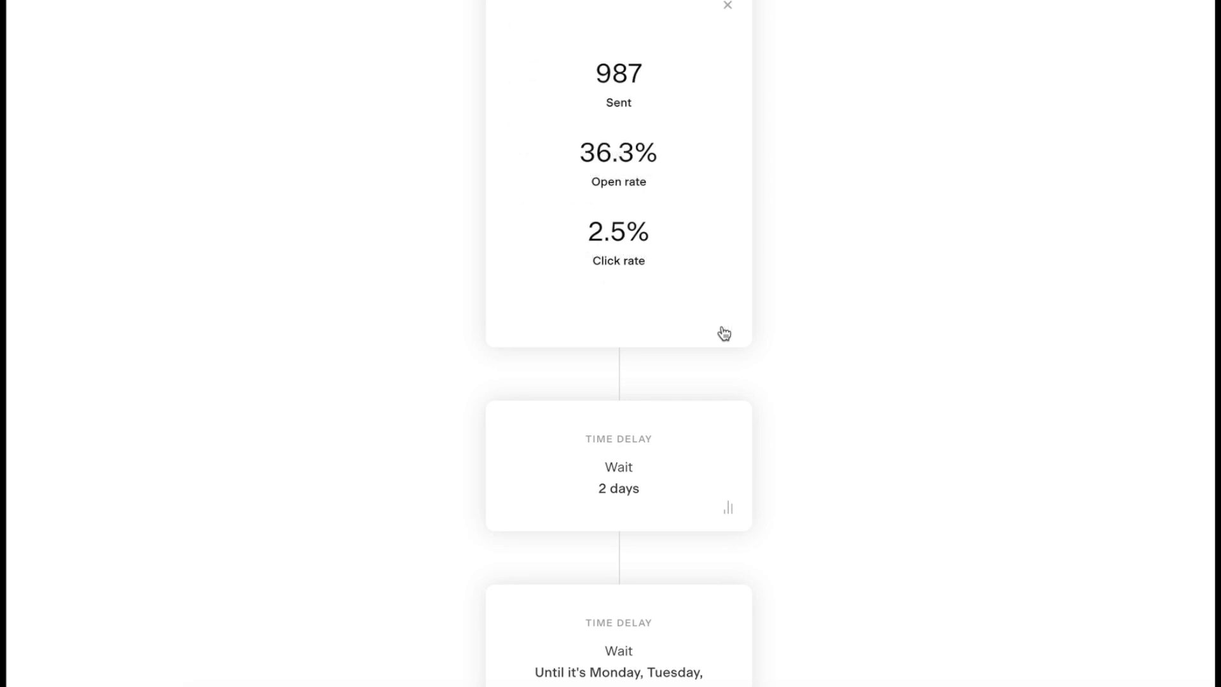
pyautogui.scroll(-1, 682, 226)
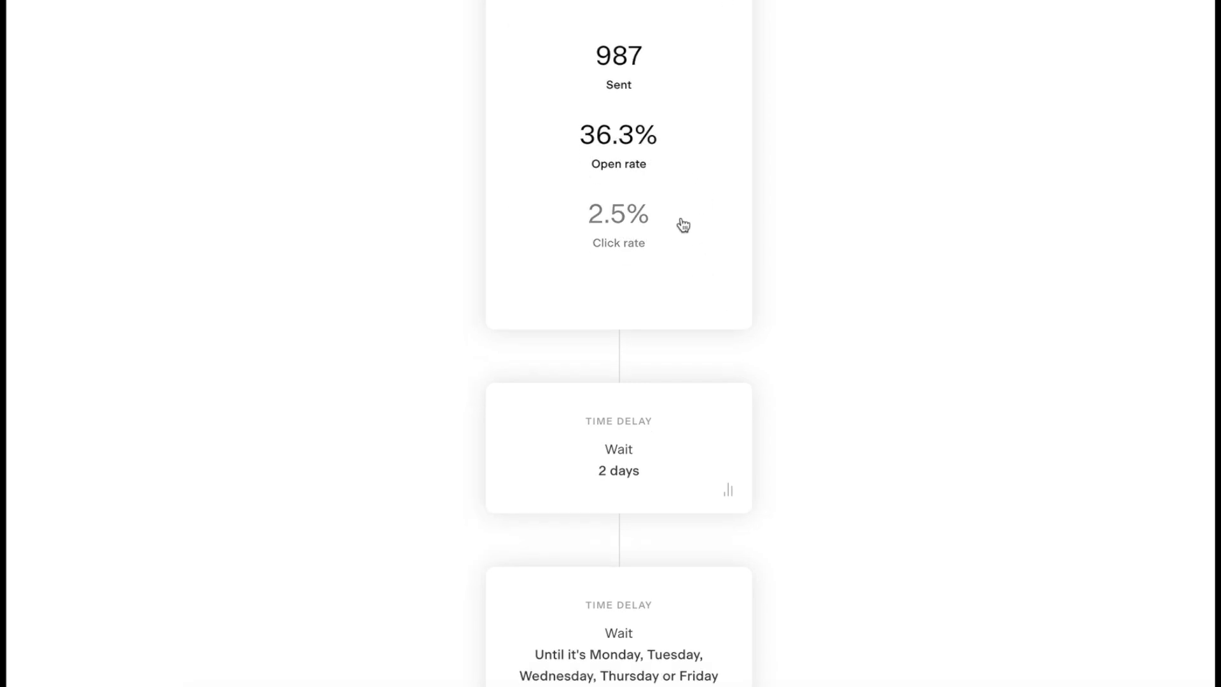
pyautogui.scroll(-15, 682, 224)
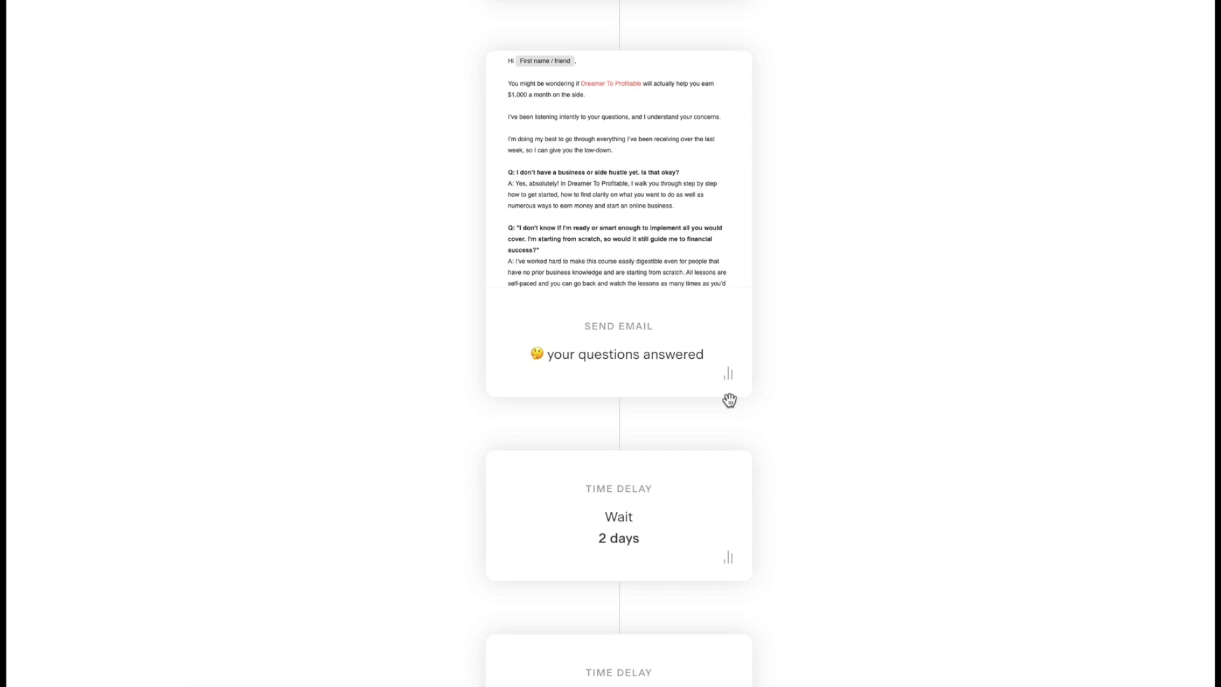
pyautogui.click(728, 375)
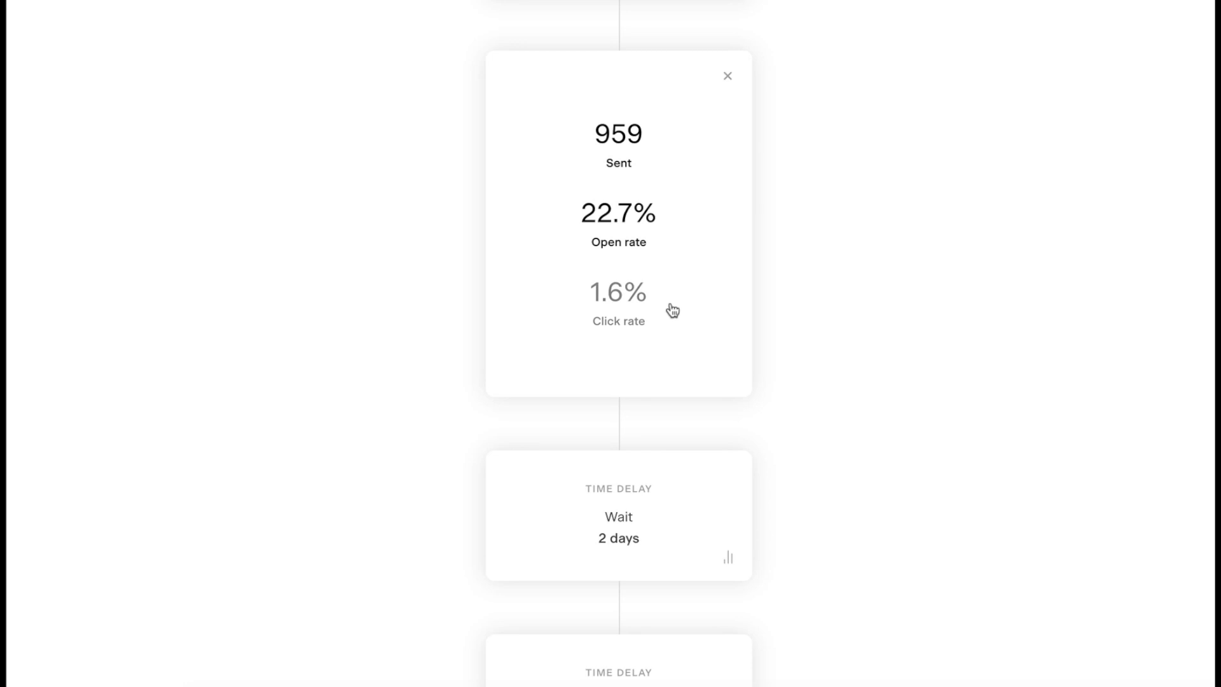
# - Scroll to the workflow's end and open the 1,013 completed subscribers list
pyautogui.scroll(-1, 672, 310)
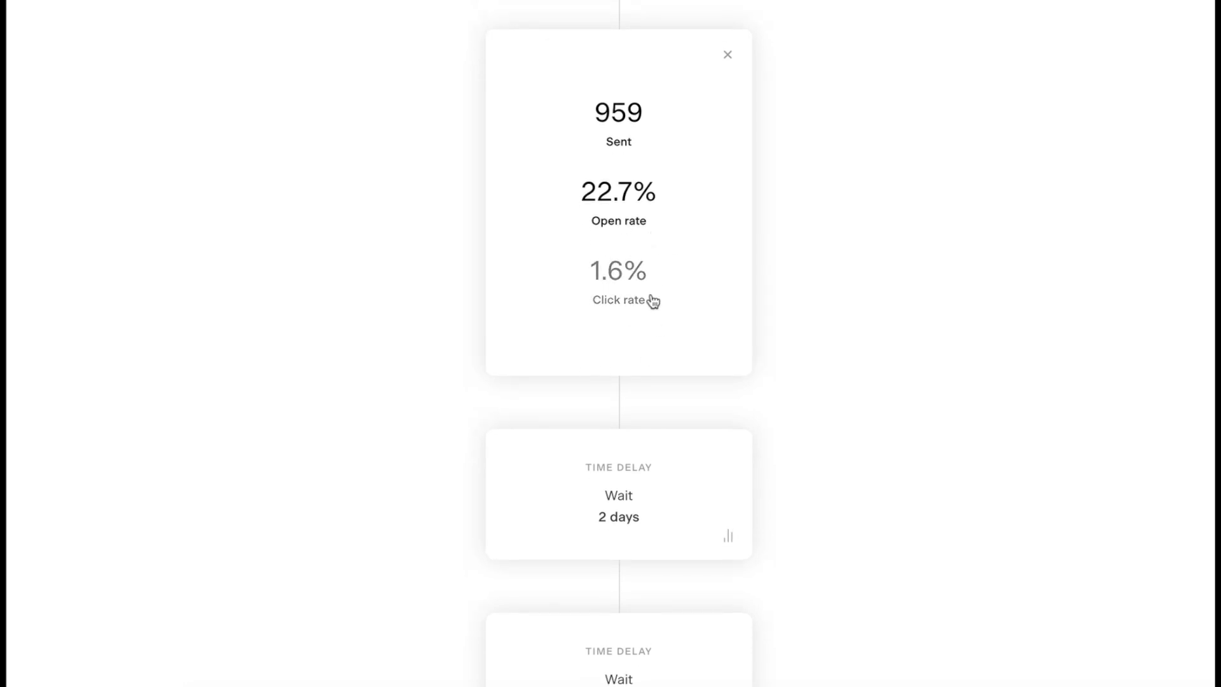
pyautogui.scroll(-5, 652, 300)
pyautogui.scroll(-9, 652, 300)
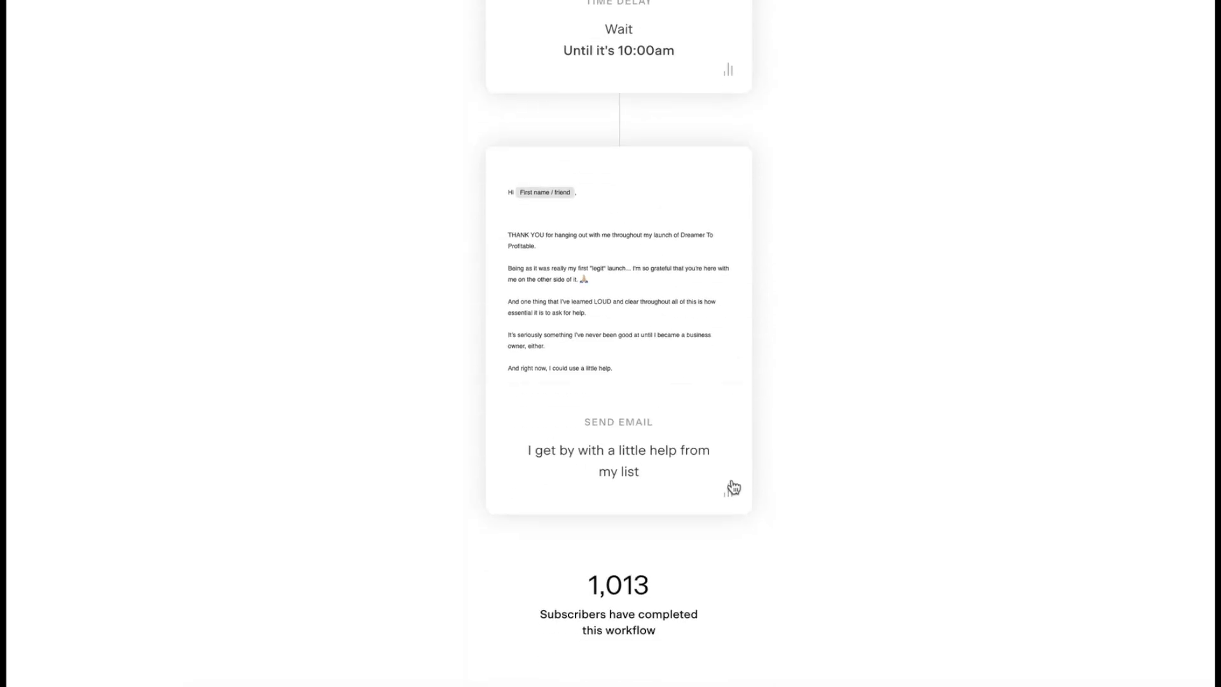
pyautogui.moveTo(730, 490)
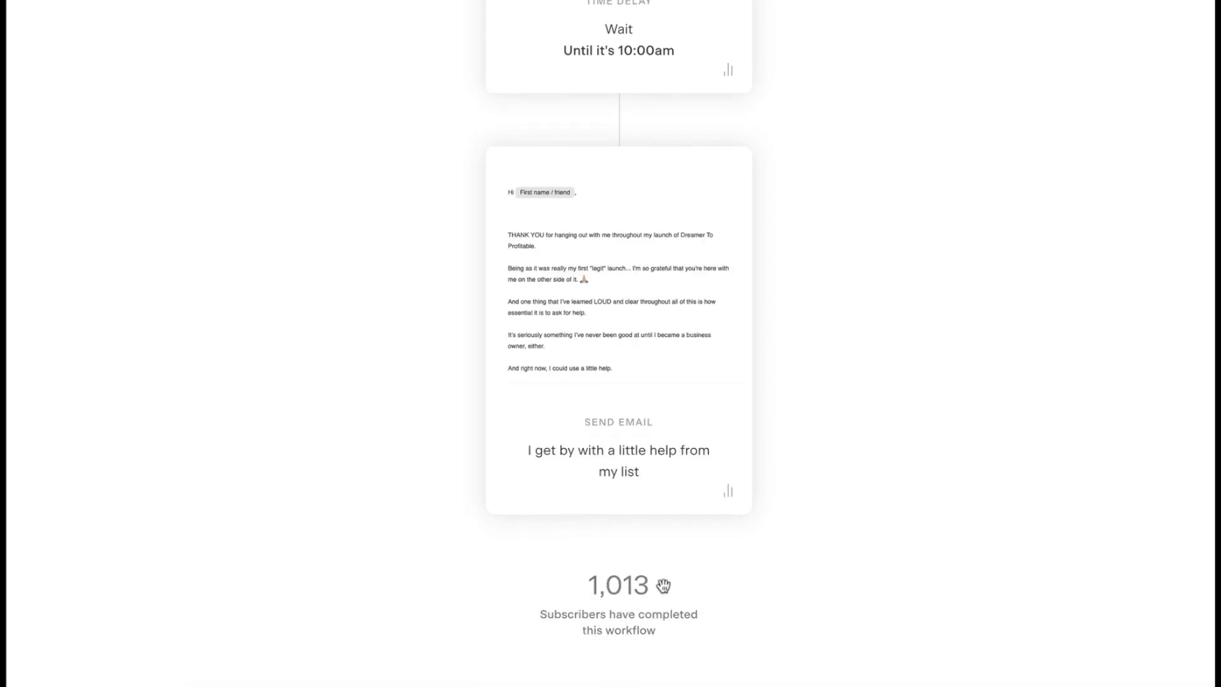
pyautogui.click(621, 590)
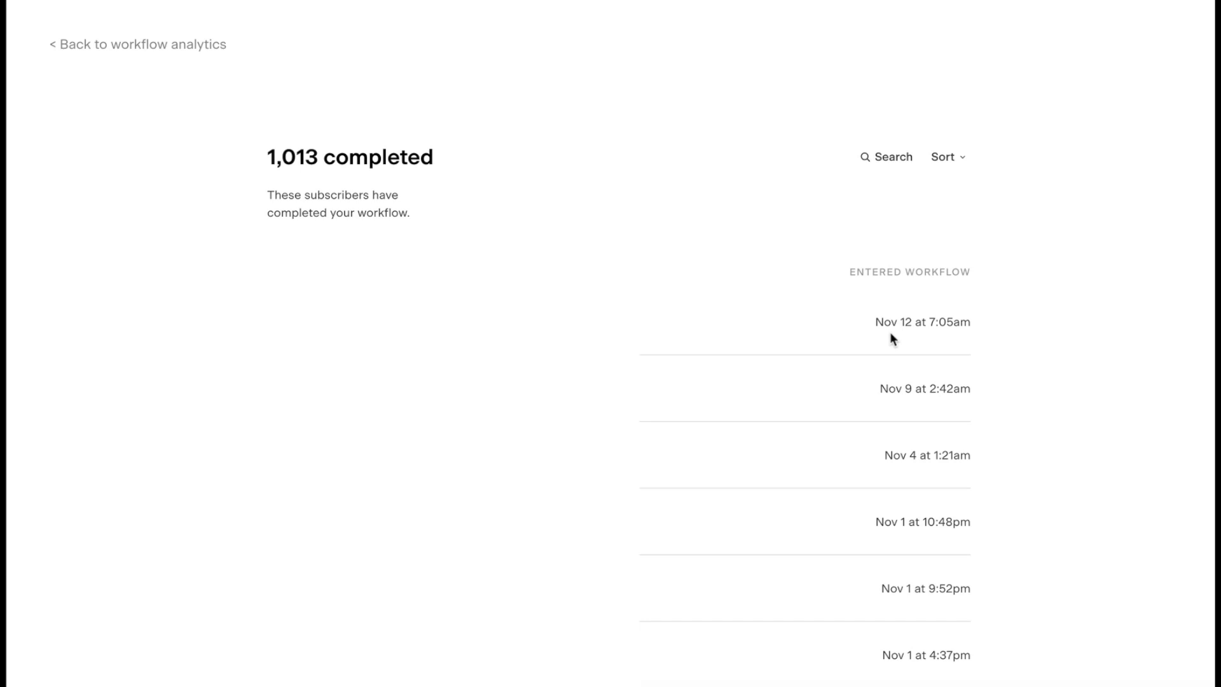
# - Scroll the completed-subscribers list from Nov 12 entries back to Oct 31
pyautogui.scroll(-3, 891, 338)
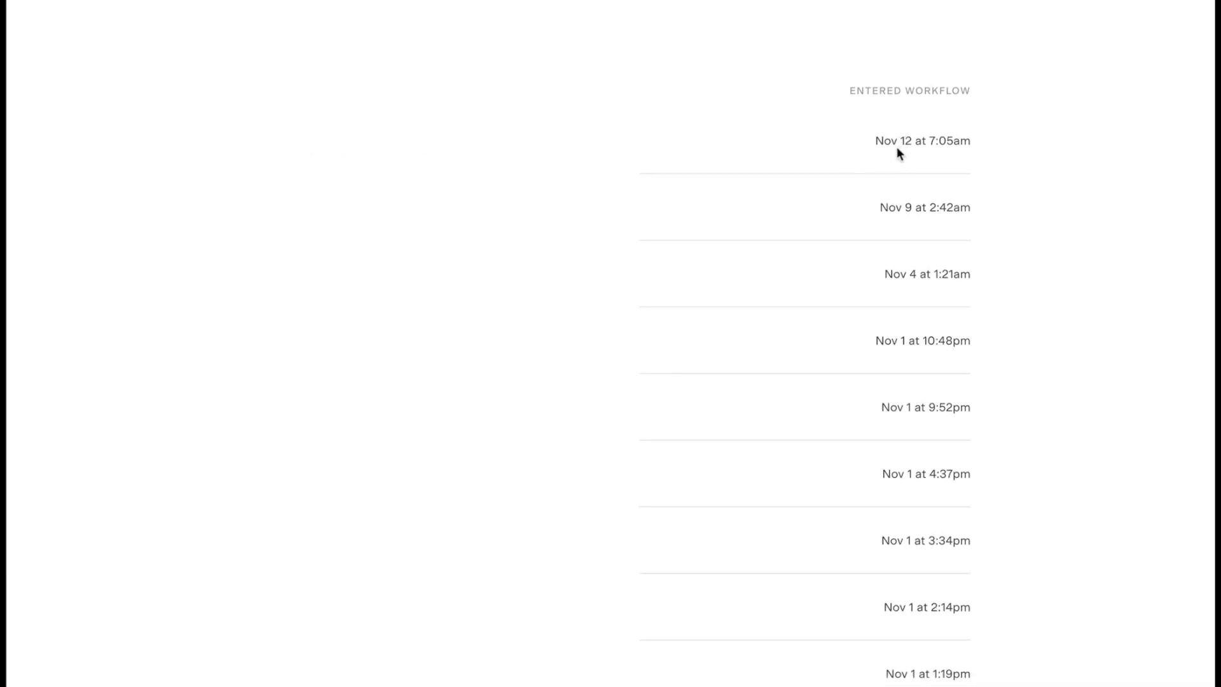
pyautogui.scroll(-1, 933, 155)
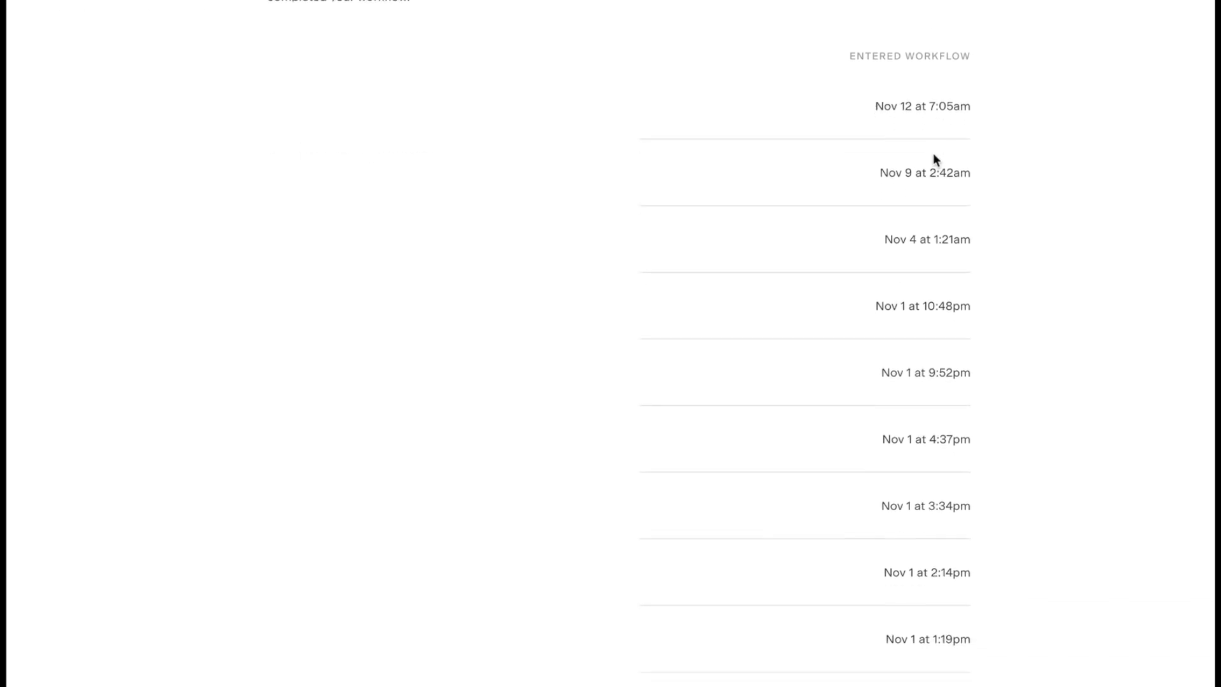
pyautogui.scroll(-15, 941, 173)
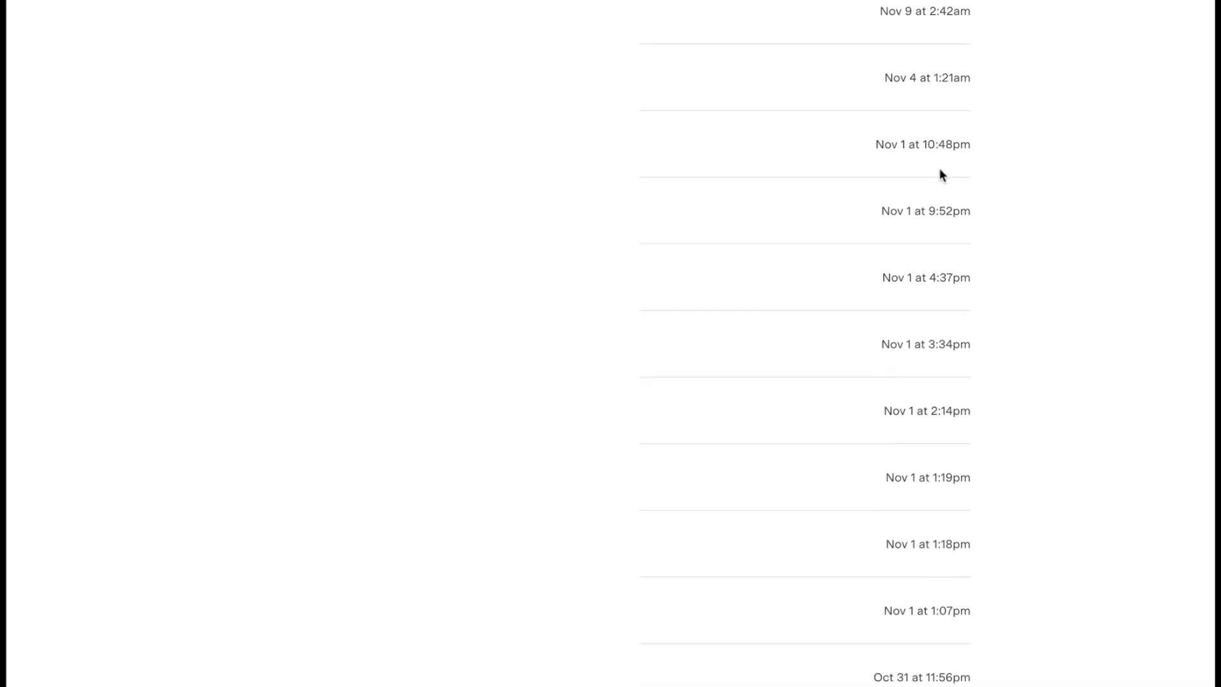